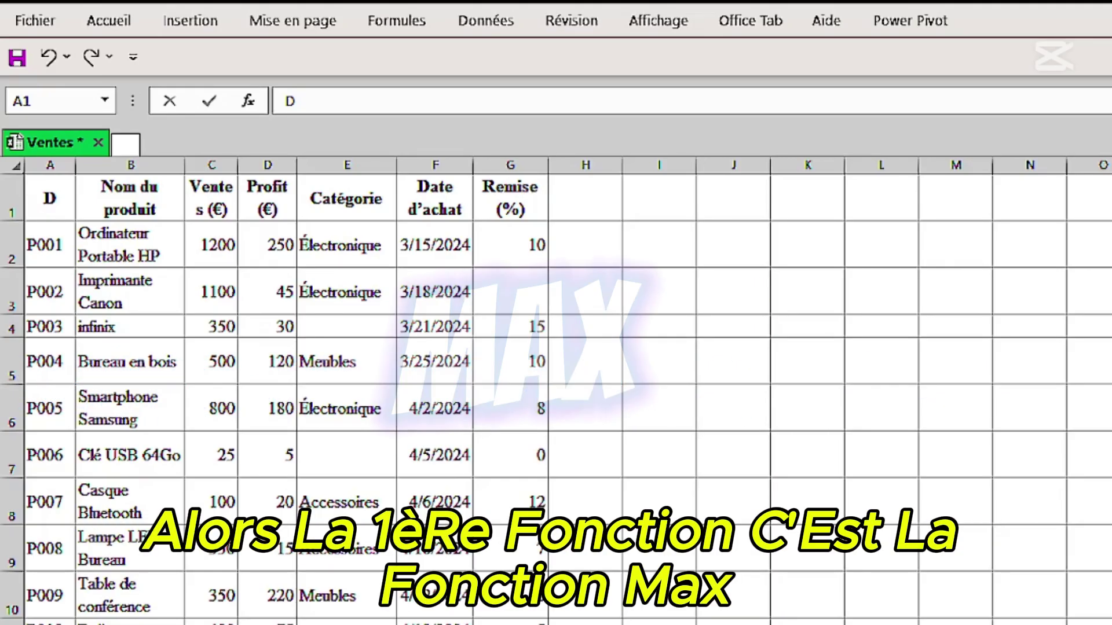
Calculate the highest sales value in cell I3 with the formula =MAX(C2:C11).
click(659, 291)
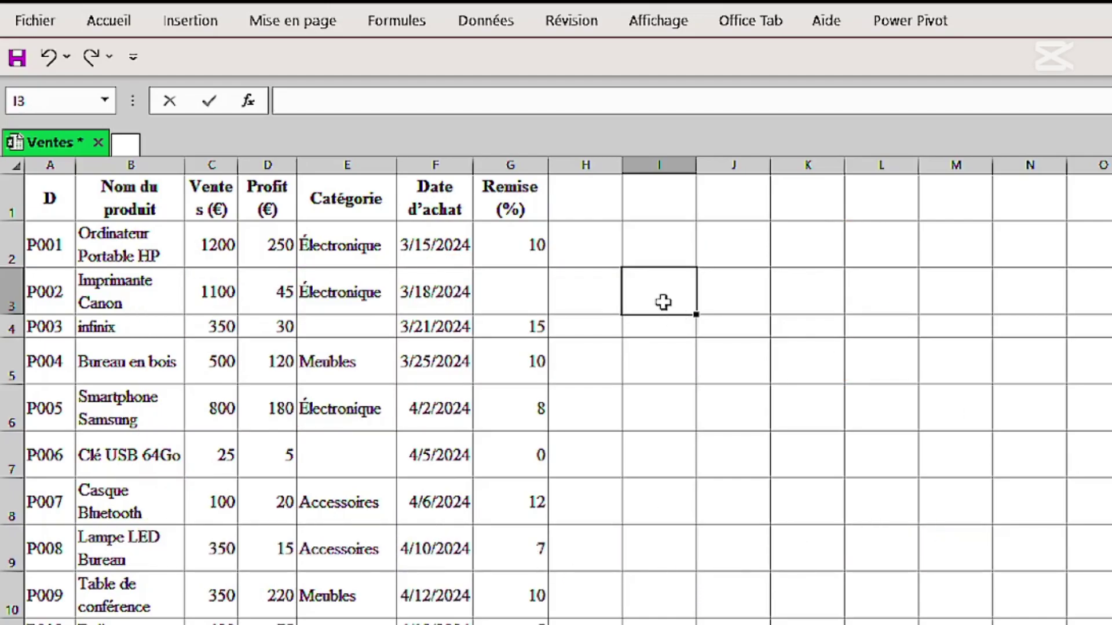
text(=max)
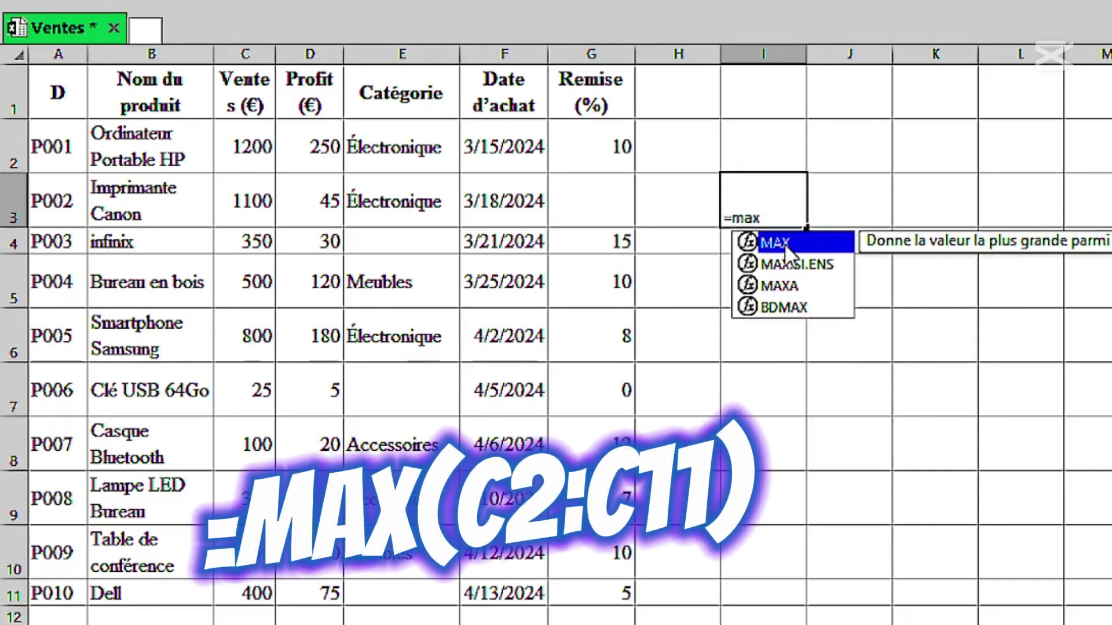
double_click(784, 242)
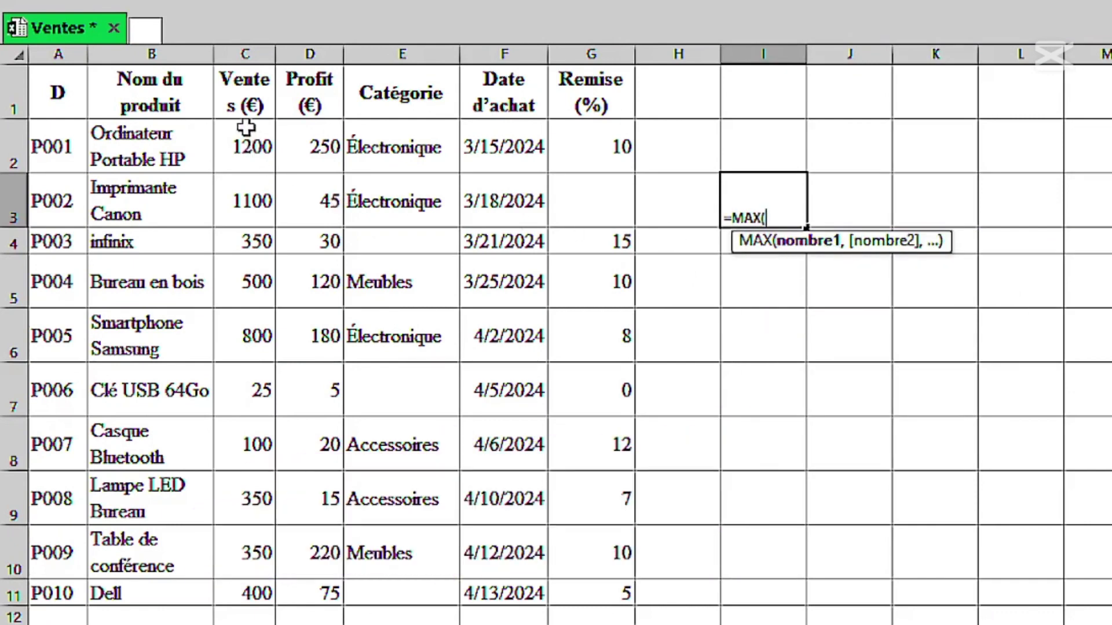
drag(249, 128, 239, 589)
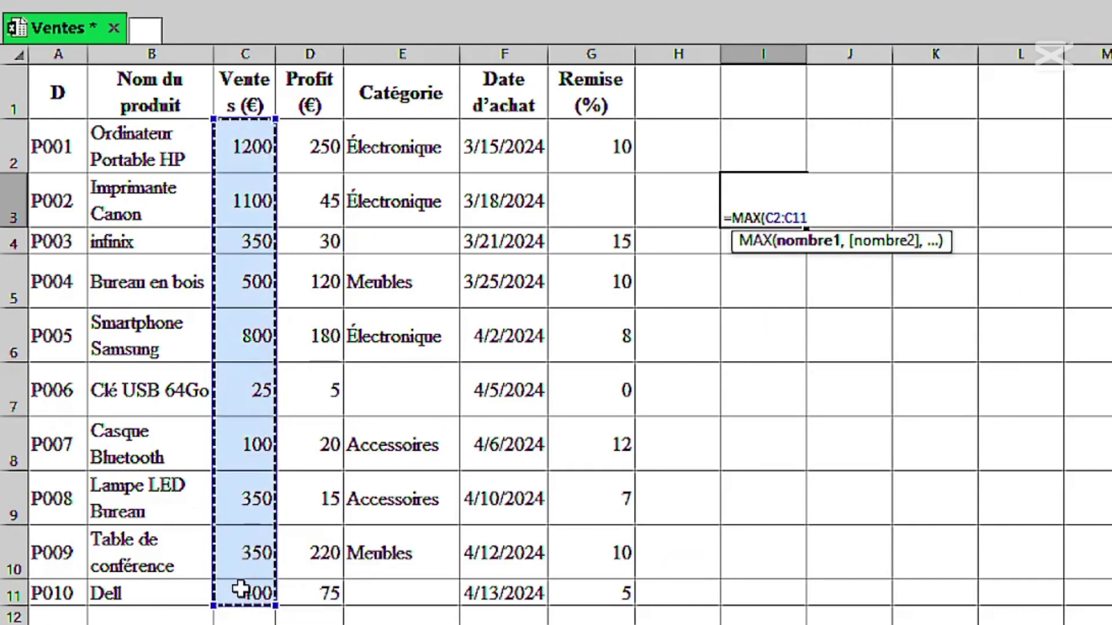
text())
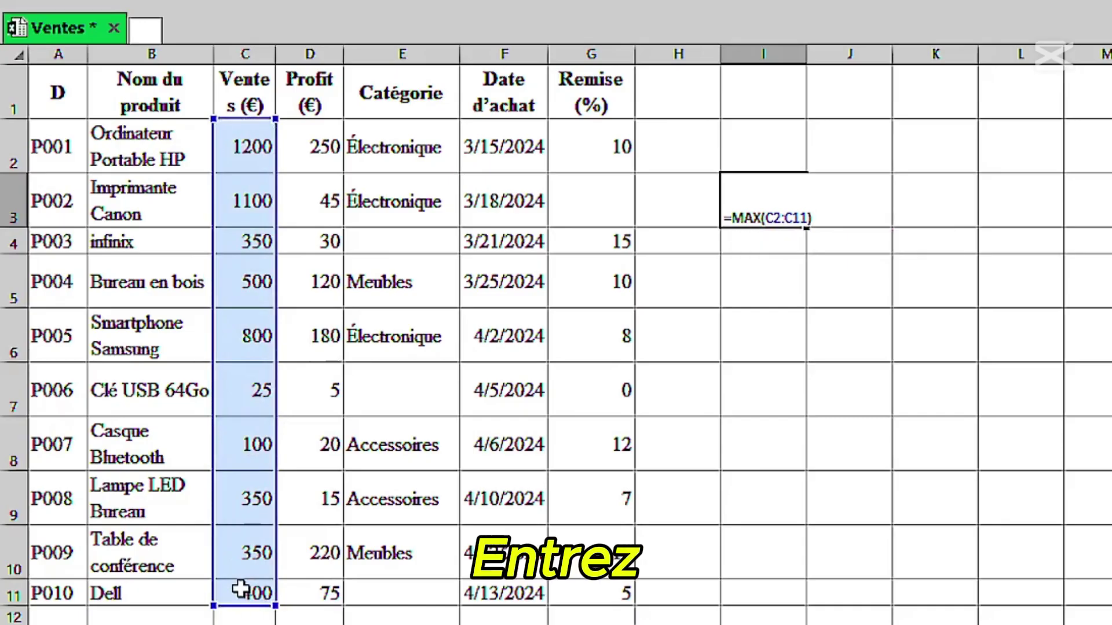
key(Return)
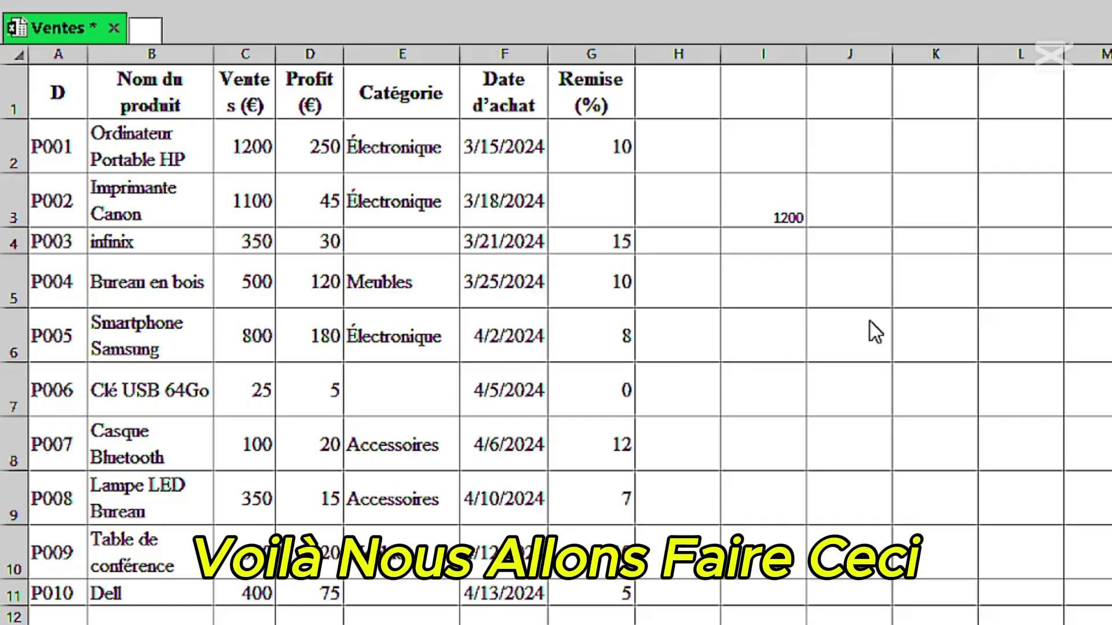
Calculate the lowest sales value in cell I5 with =MIN(C2:C11) and select the matching product name in column B.
click(761, 273)
click(761, 273)
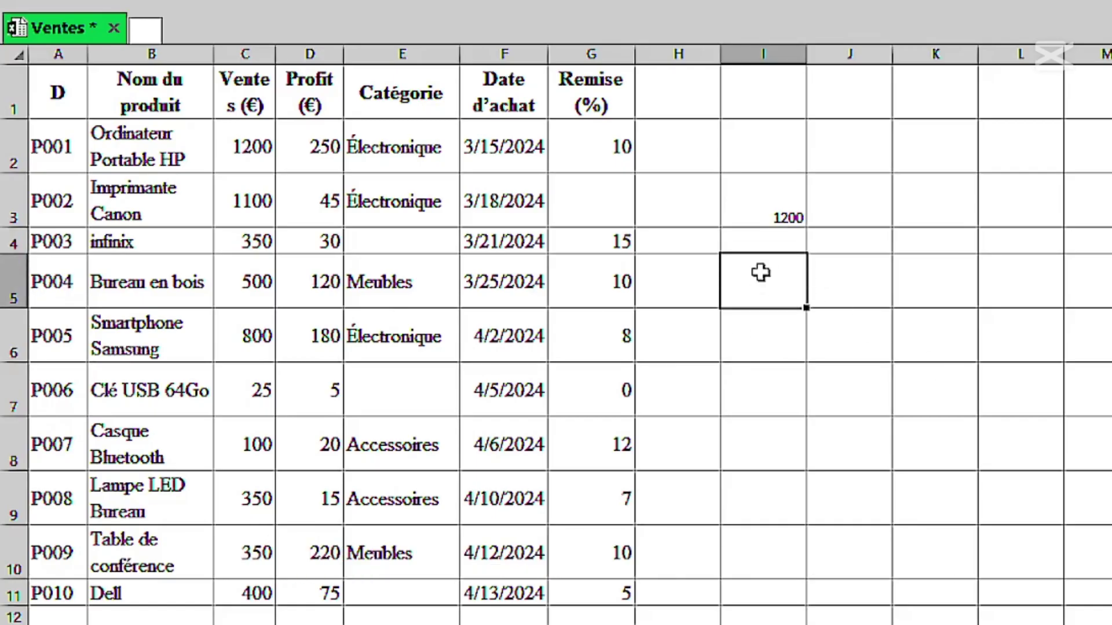
text(=min)
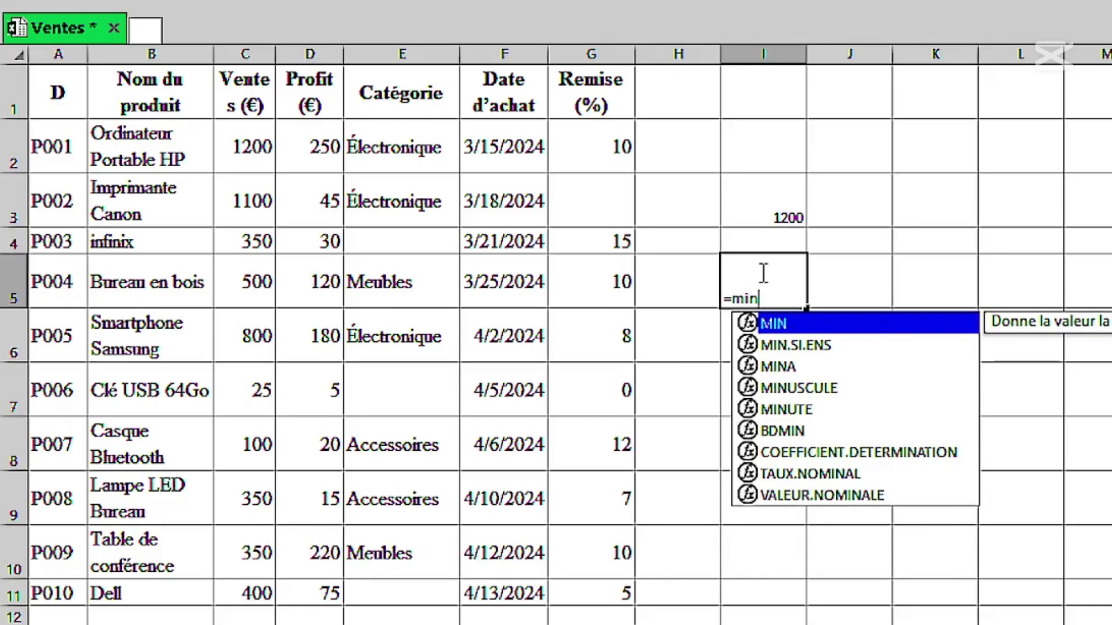
key(Tab)
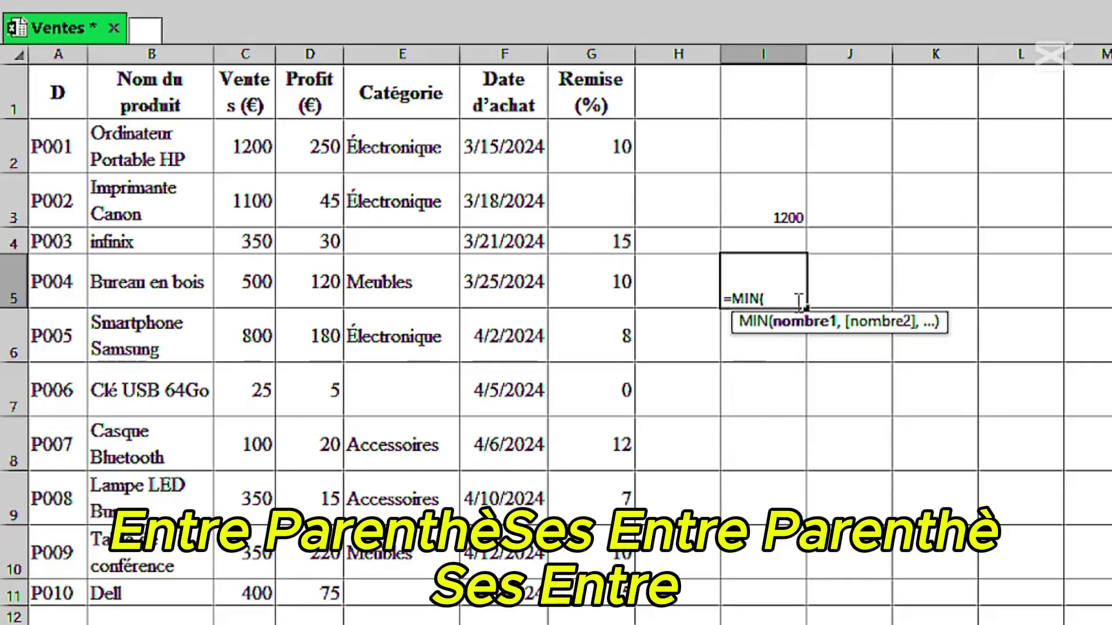
drag(246, 145, 246, 592)
text())
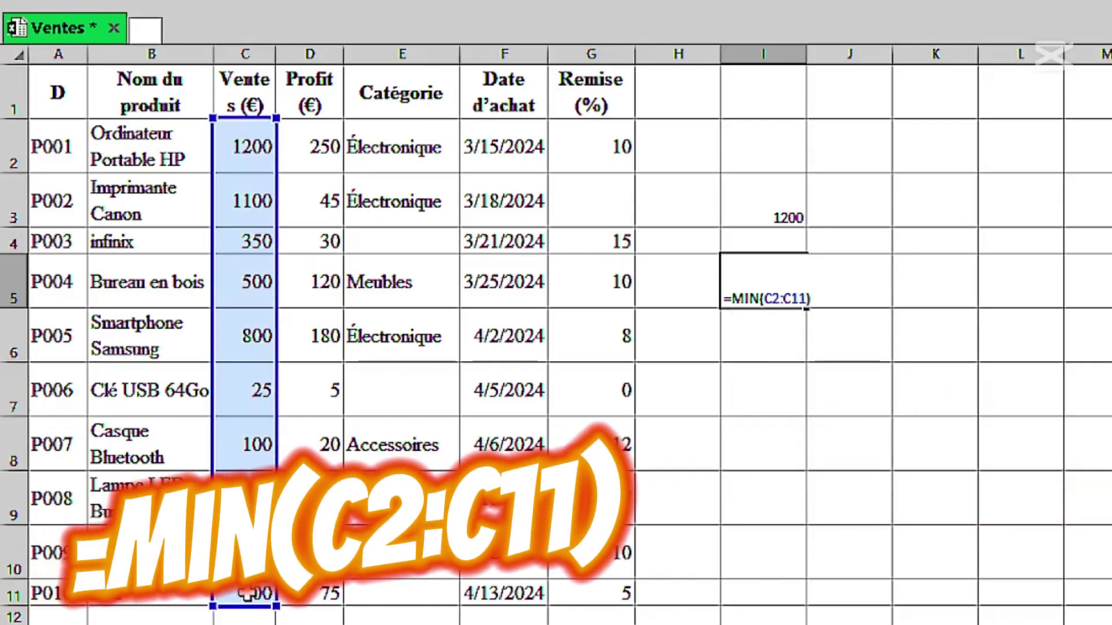
key(Return)
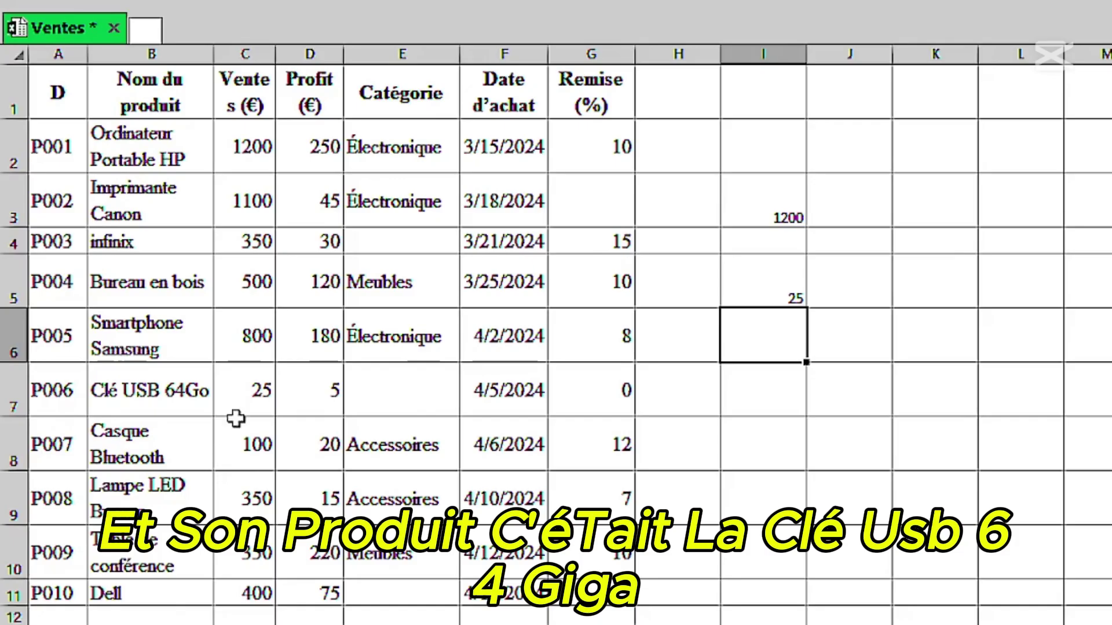
click(189, 394)
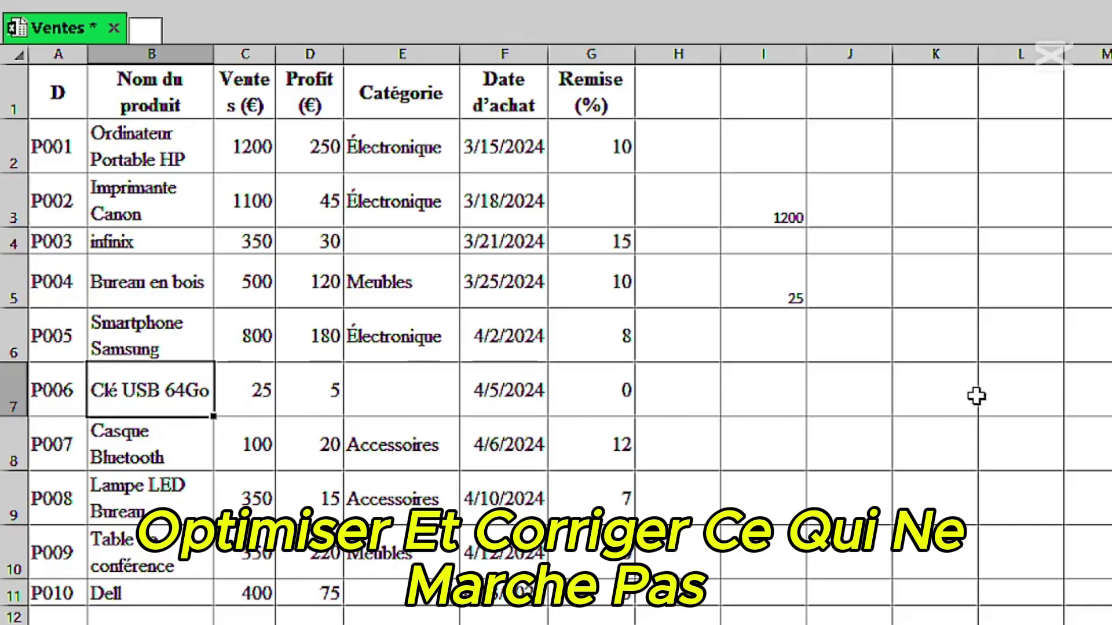
Calculate the median profit in cell J3 with the formula =MEDIANE(D2:D11).
click(849, 281)
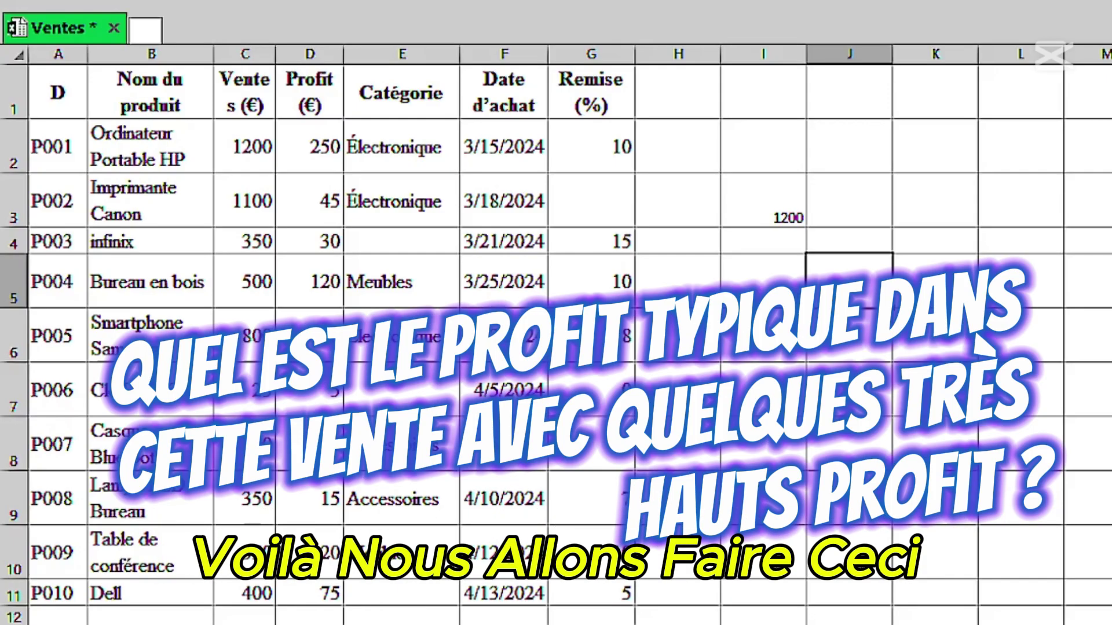
click(856, 213)
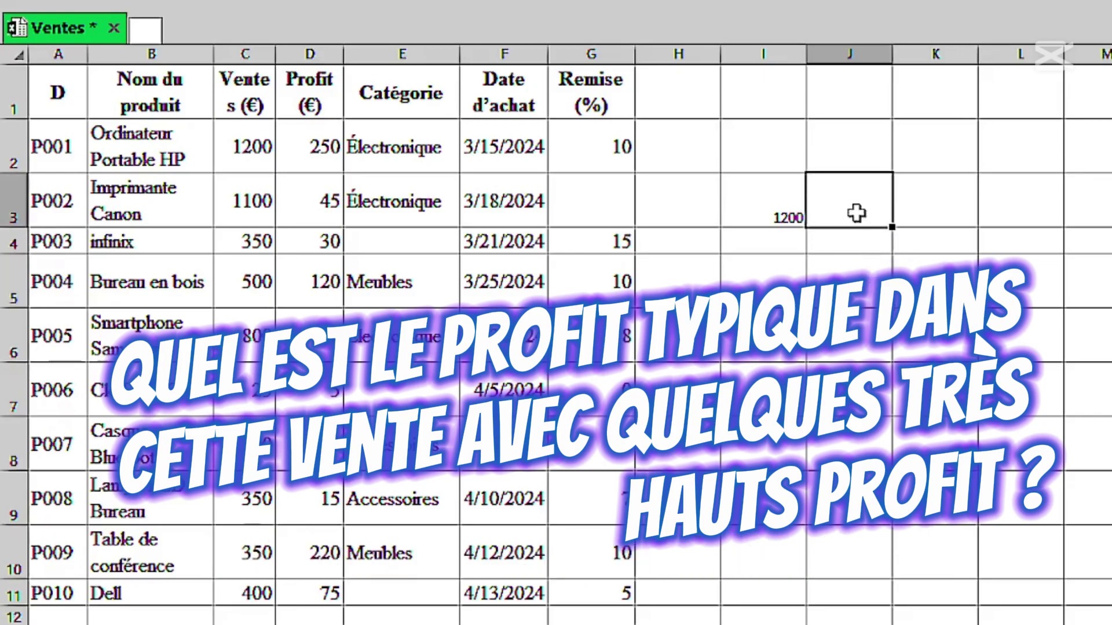
text(=med)
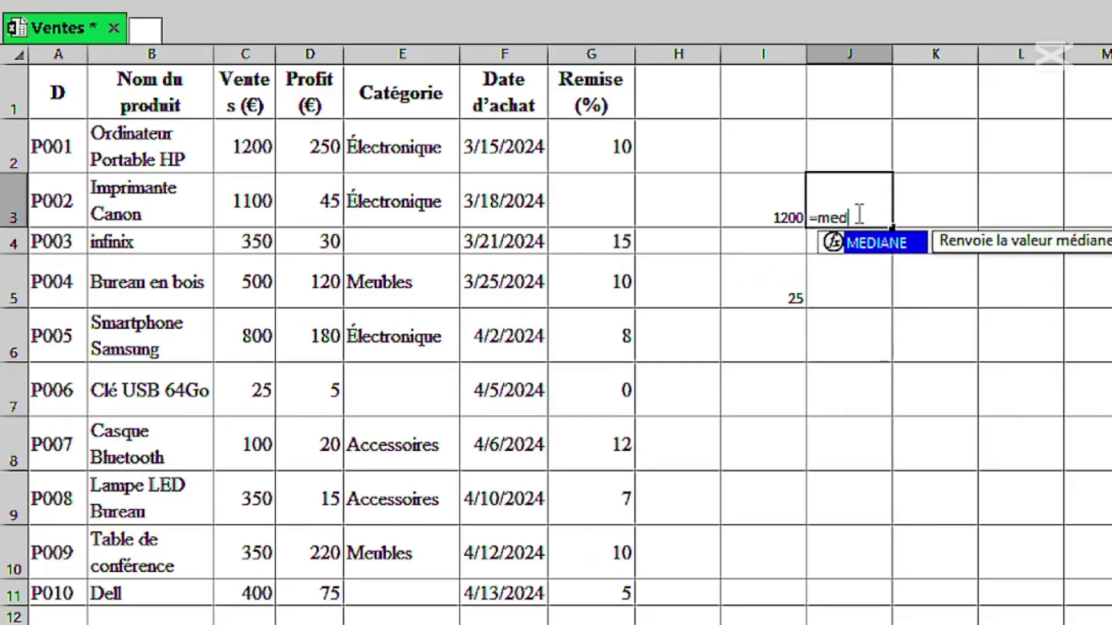
double_click(876, 243)
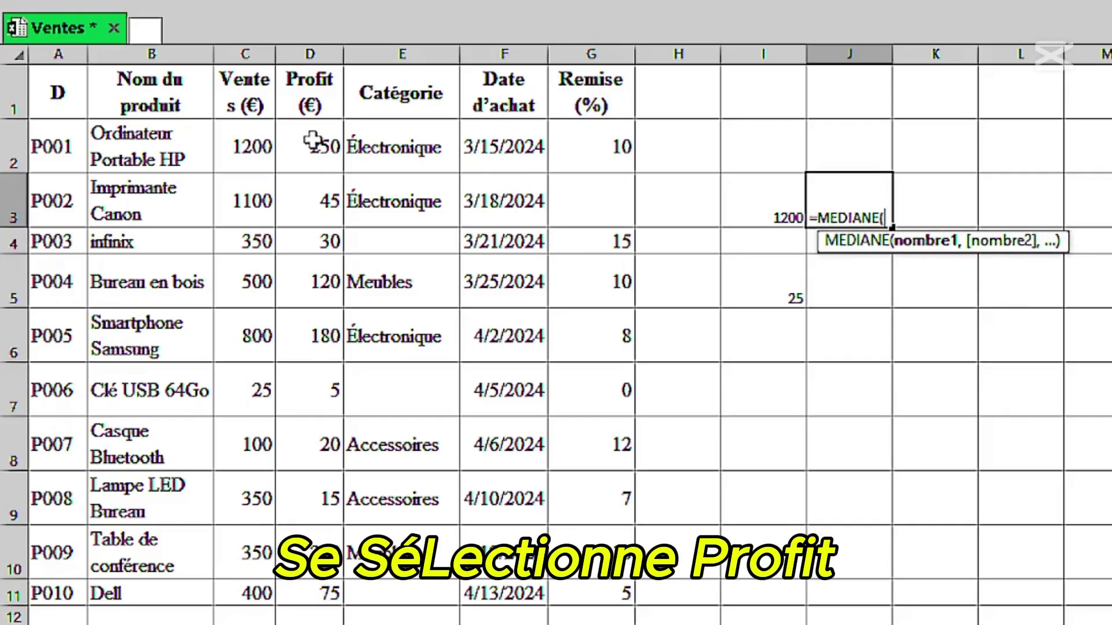
drag(308, 141, 324, 605)
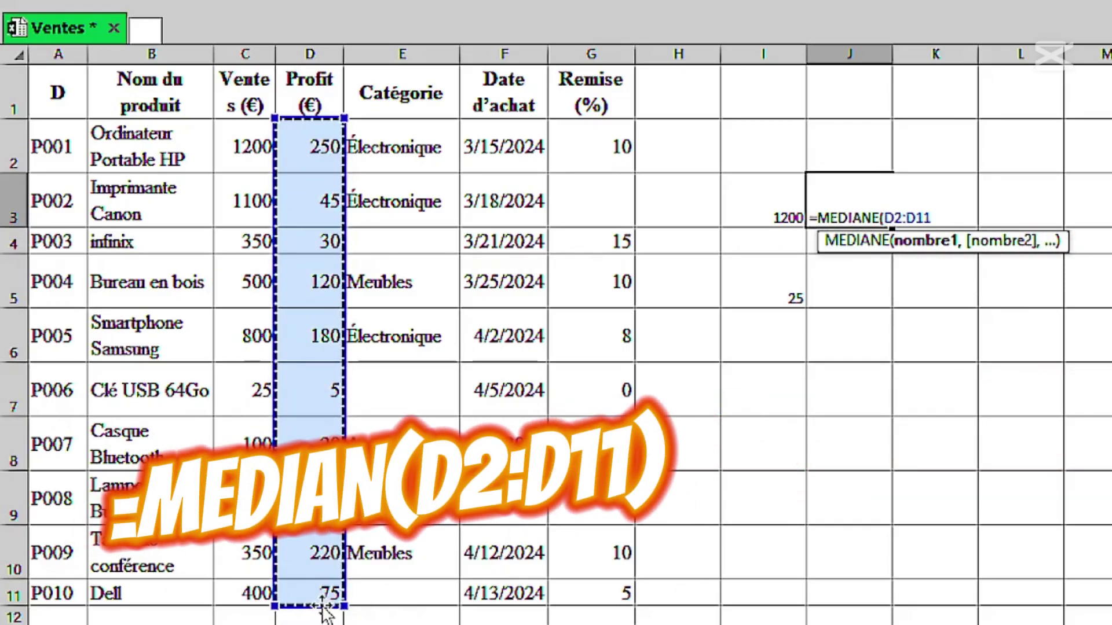
text())
key(Return)
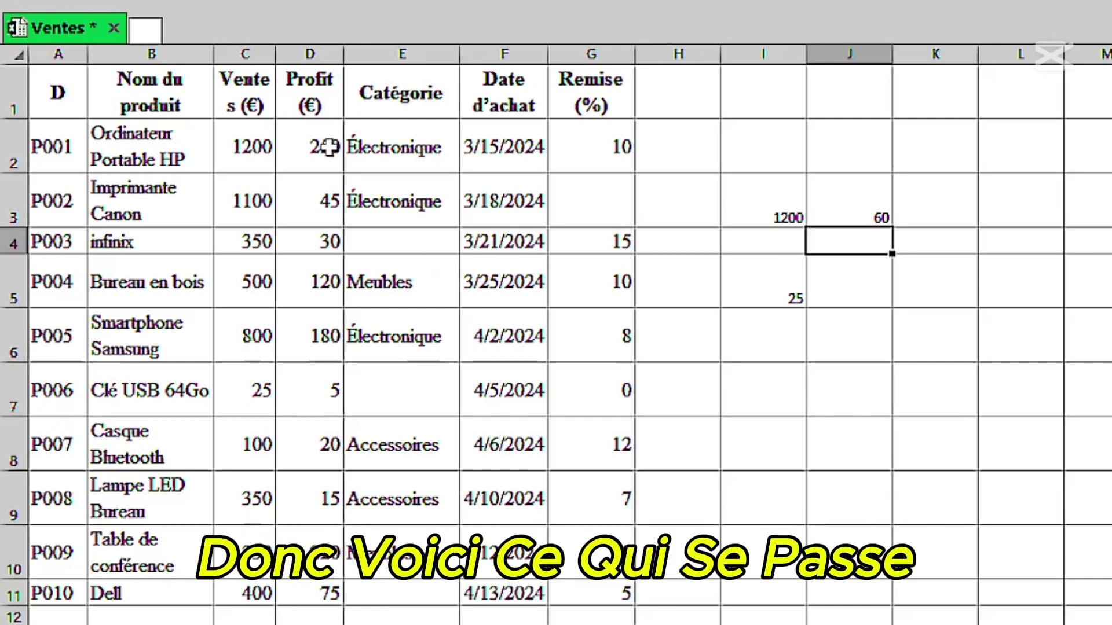
Add a filter to the Profit (€) column and sort it from smallest to largest, extending the sort to the whole table.
click(318, 87)
drag(318, 87, 310, 591)
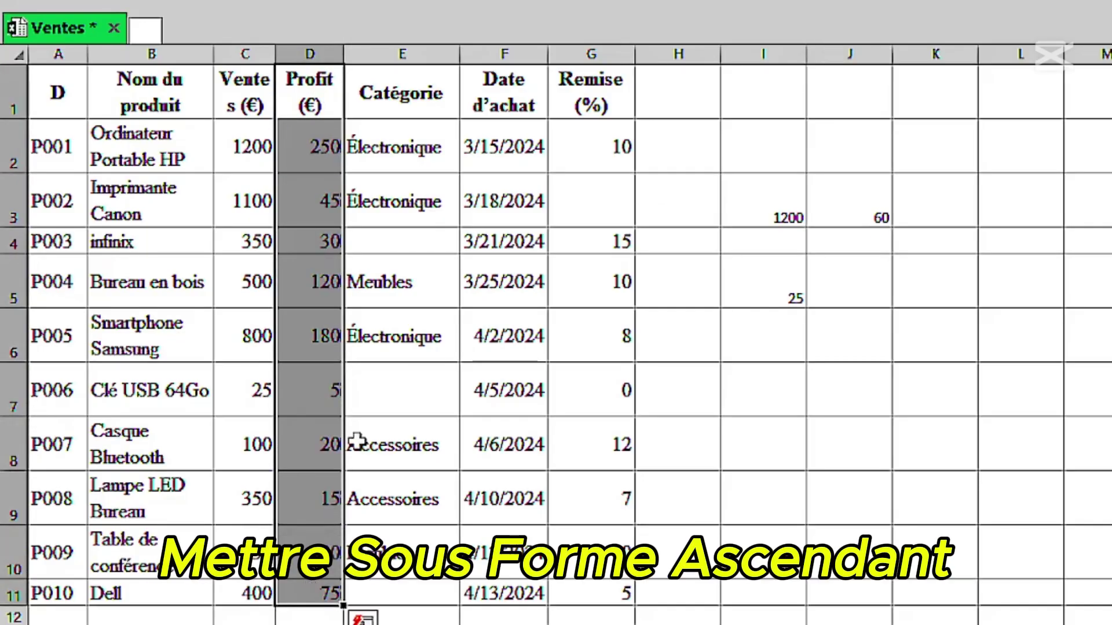
key(ctrl+shift+l)
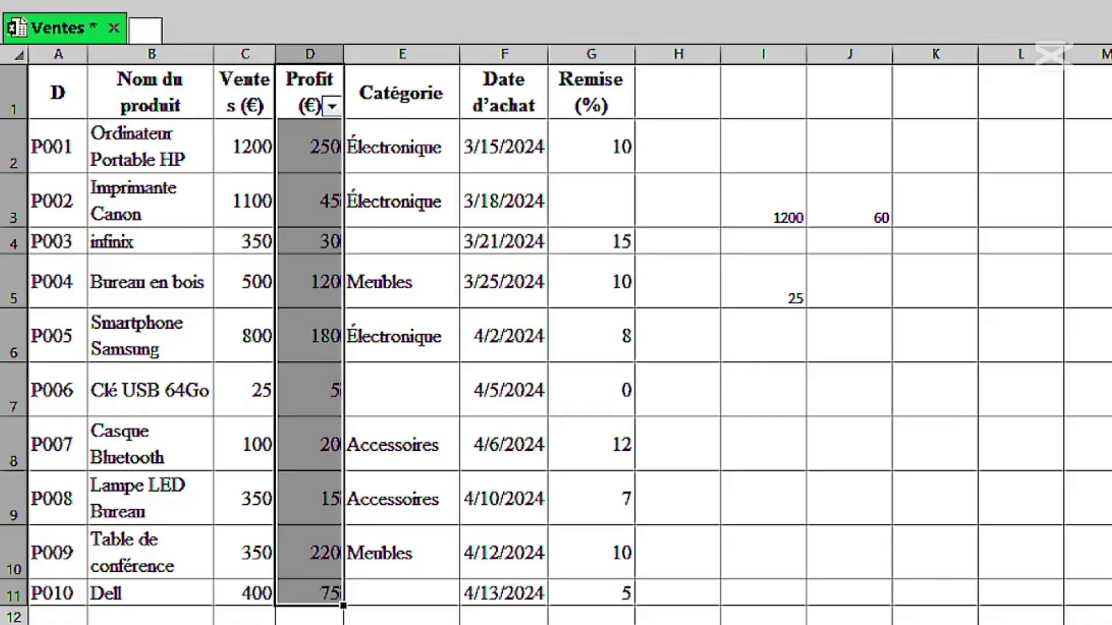
click(331, 106)
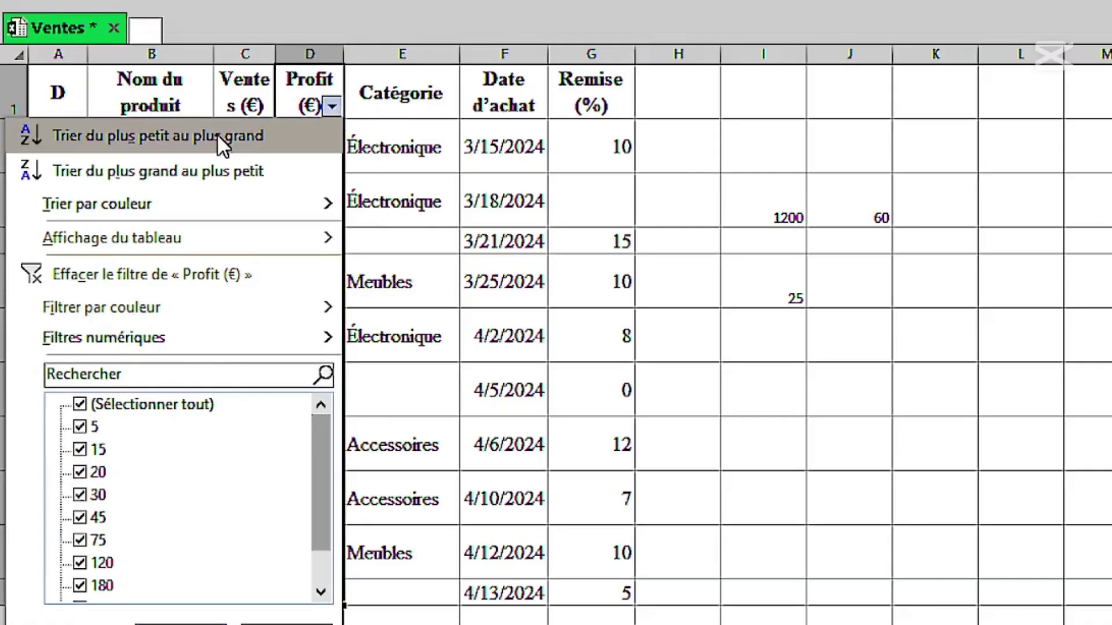
click(223, 147)
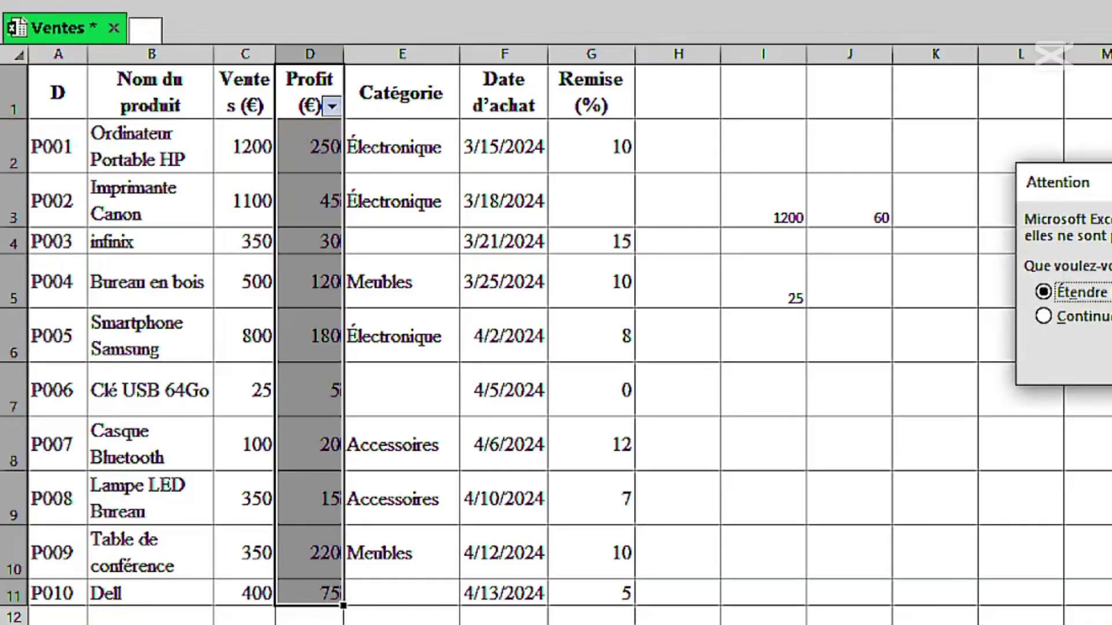
key(Return)
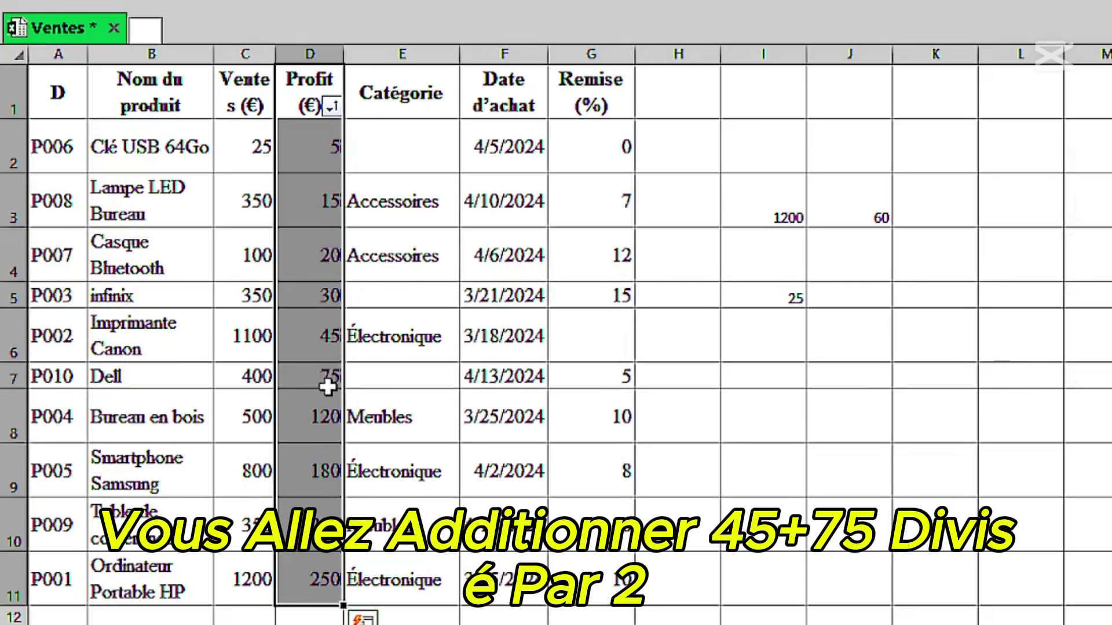
Check the median manually in cell J4 with the formula =(75+45)/2, correcting the opening parenthesis.
click(860, 260)
text(=9)
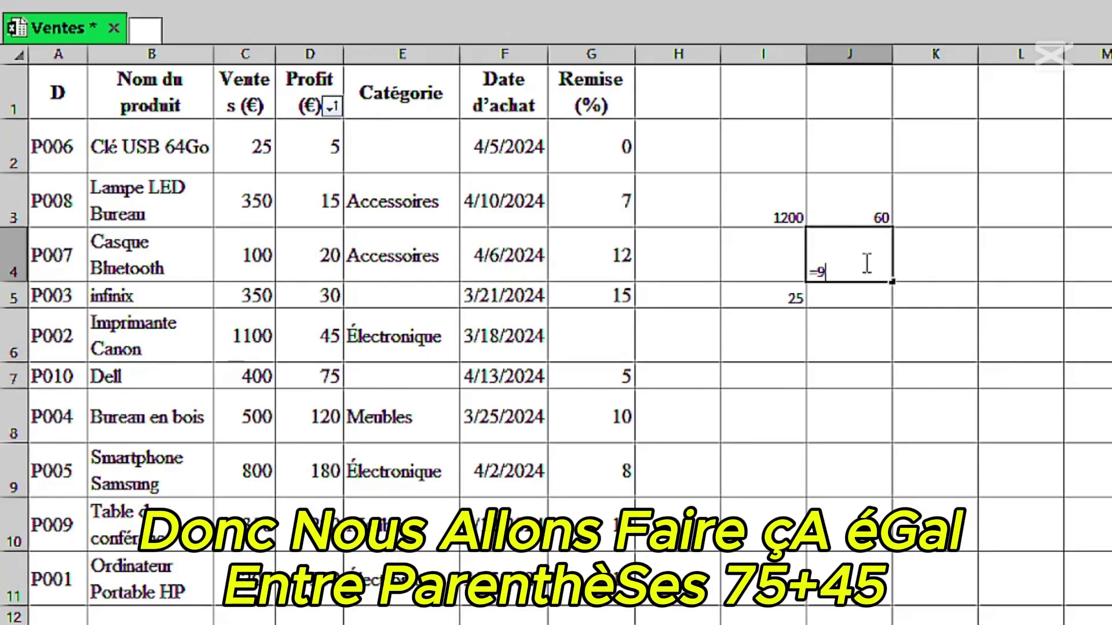
text(75+)
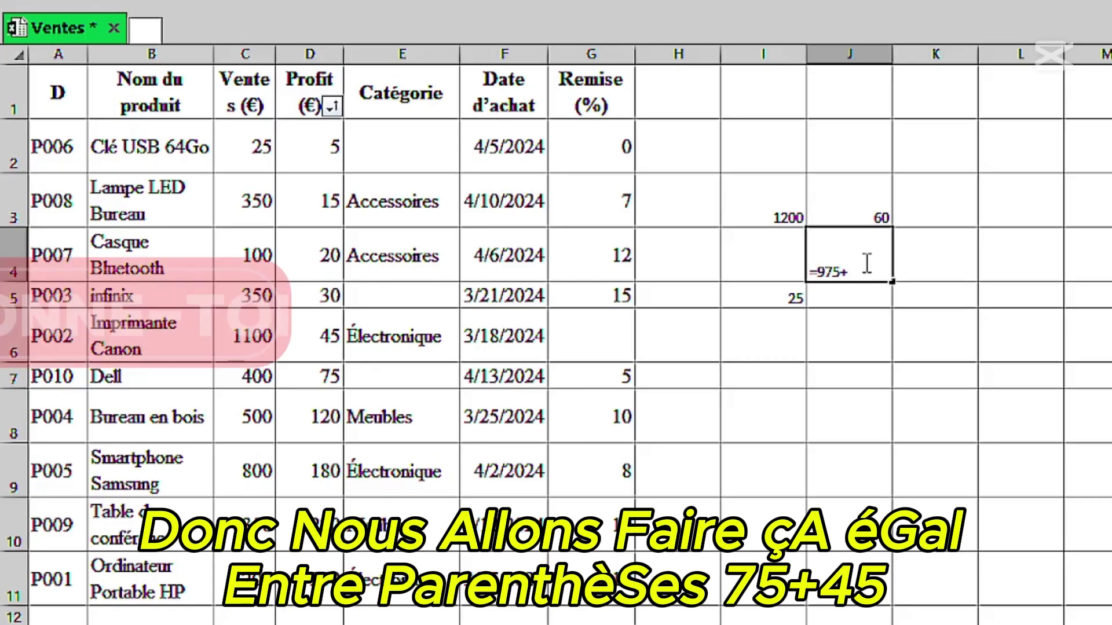
text(45)/2)
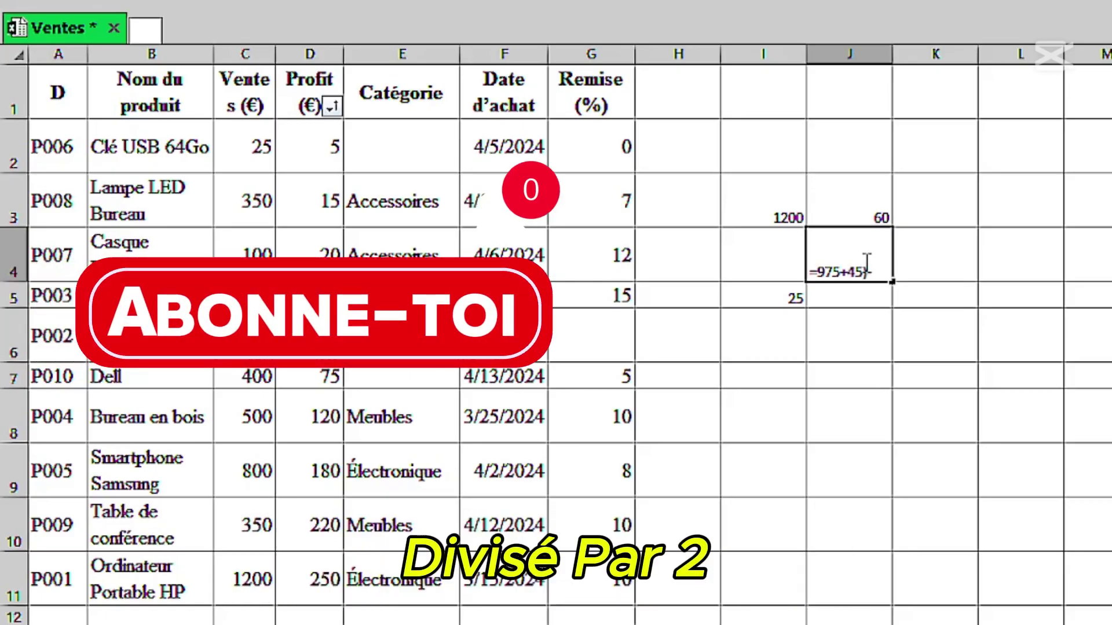
key(Return)
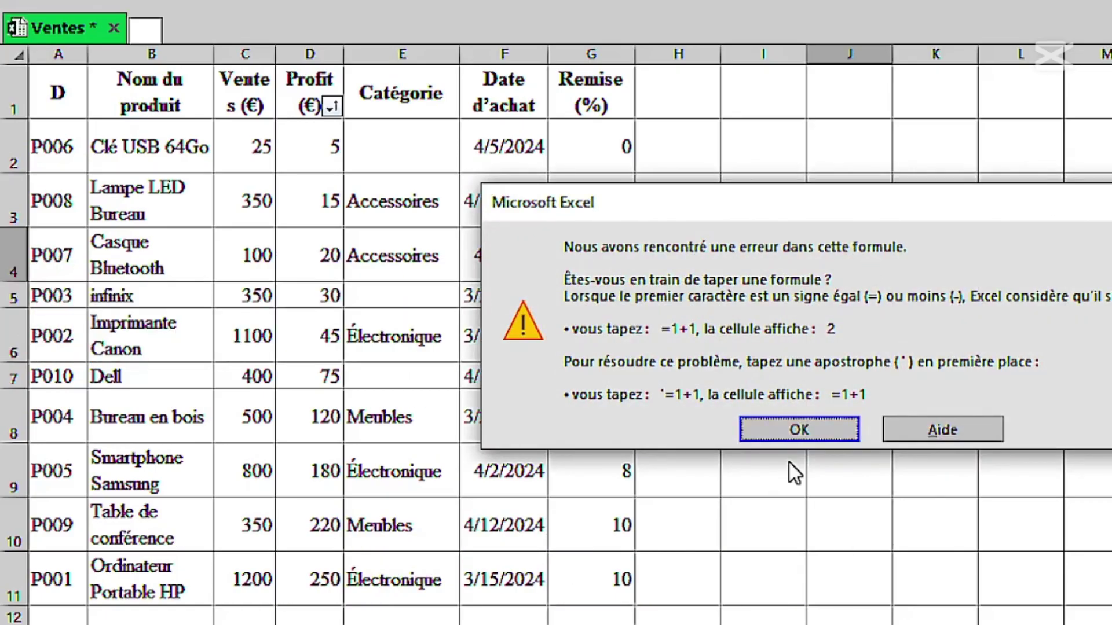
click(809, 432)
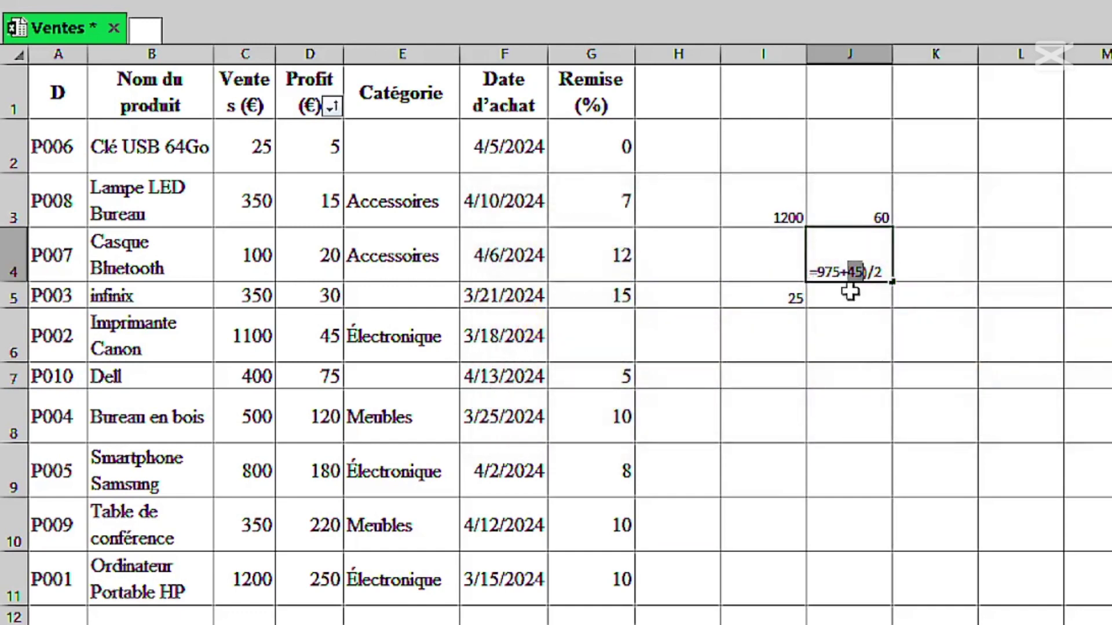
click(829, 269)
key(BackSpace)
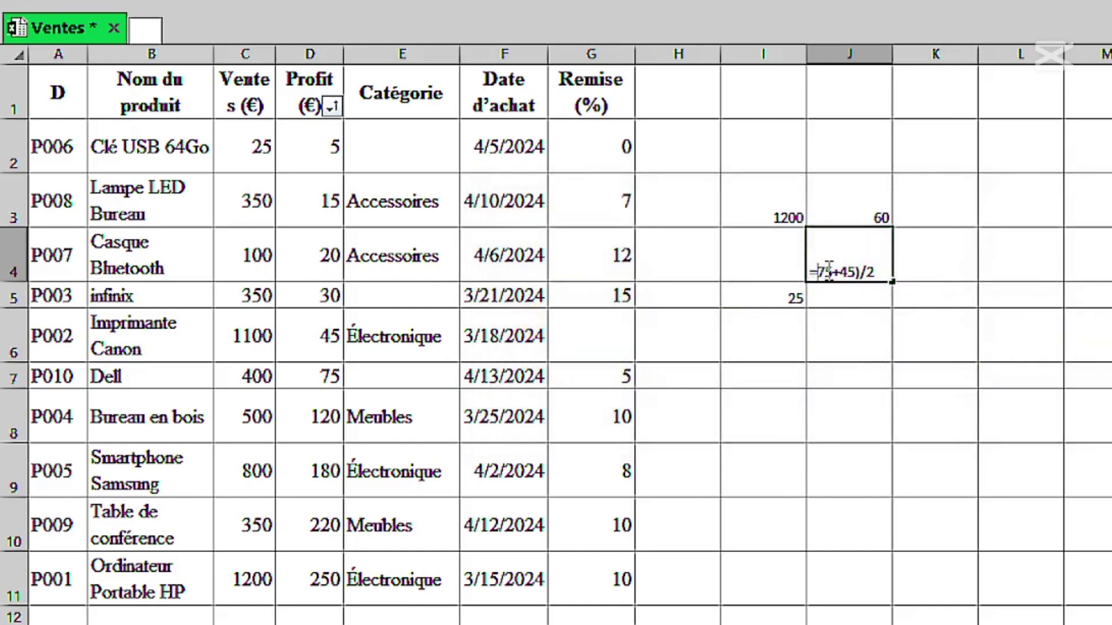
text(()
key(Return)
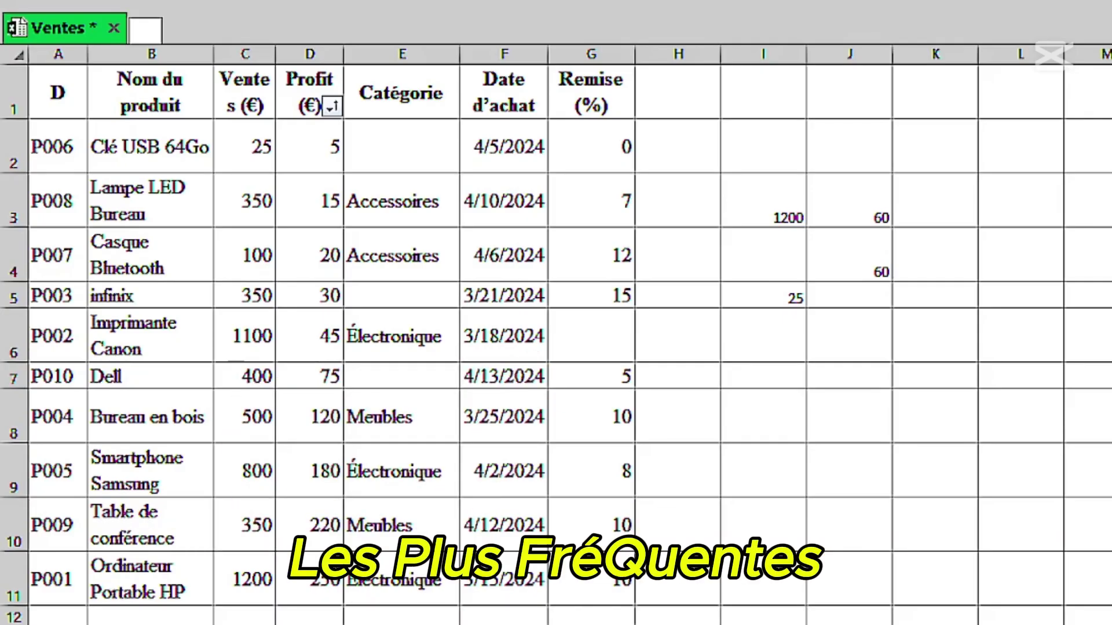
Calculate the most frequent sales value in cell J6 with the formula =MODE(C2:C11).
click(842, 331)
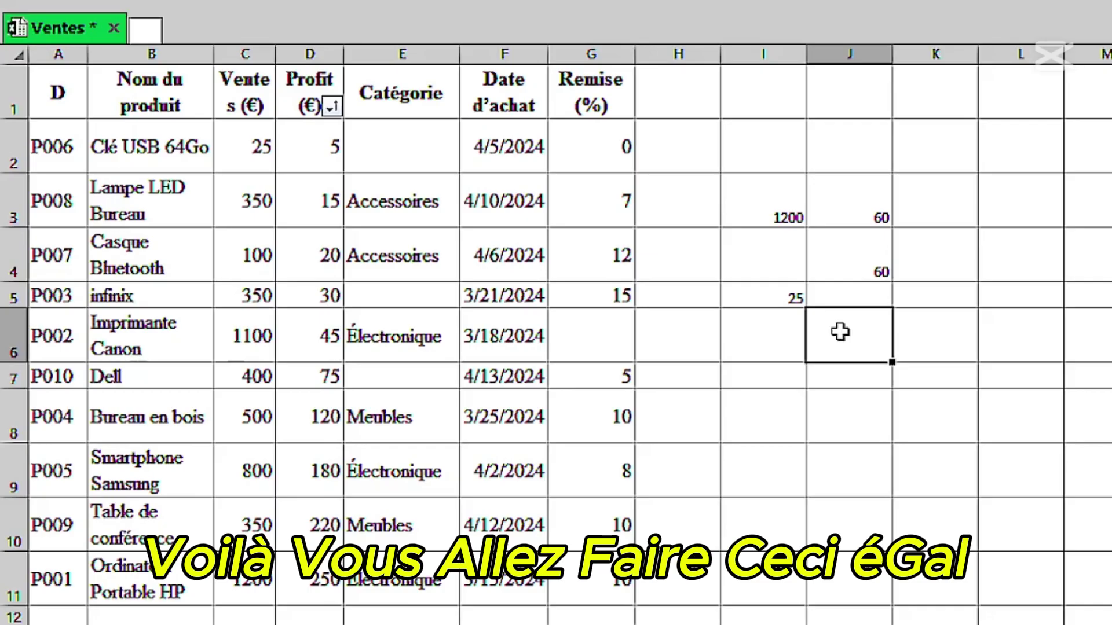
text(=)
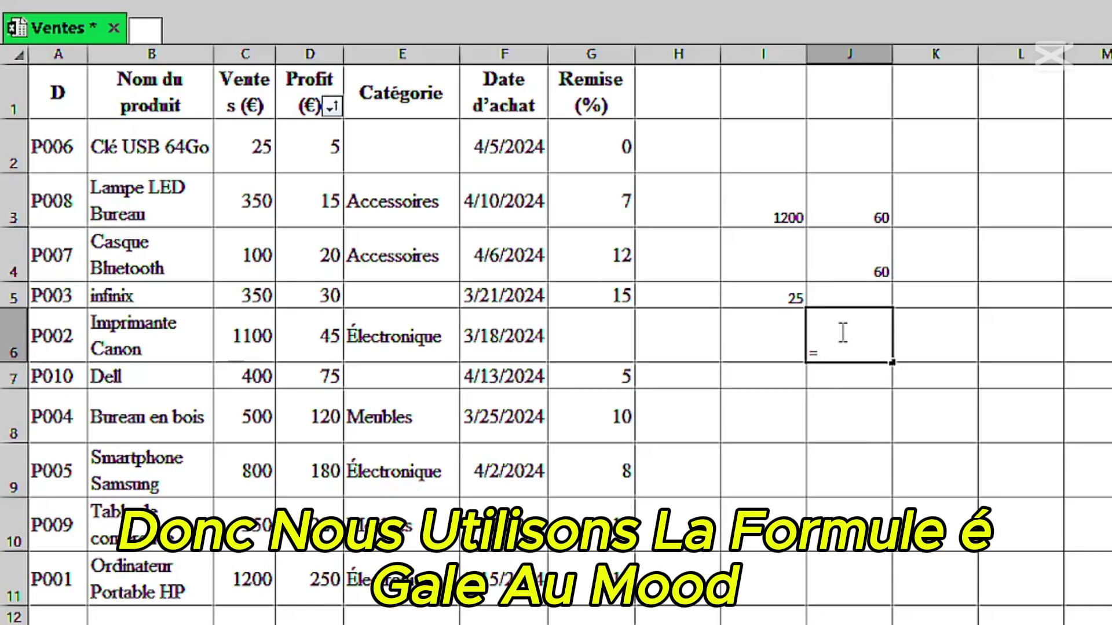
text(mode()
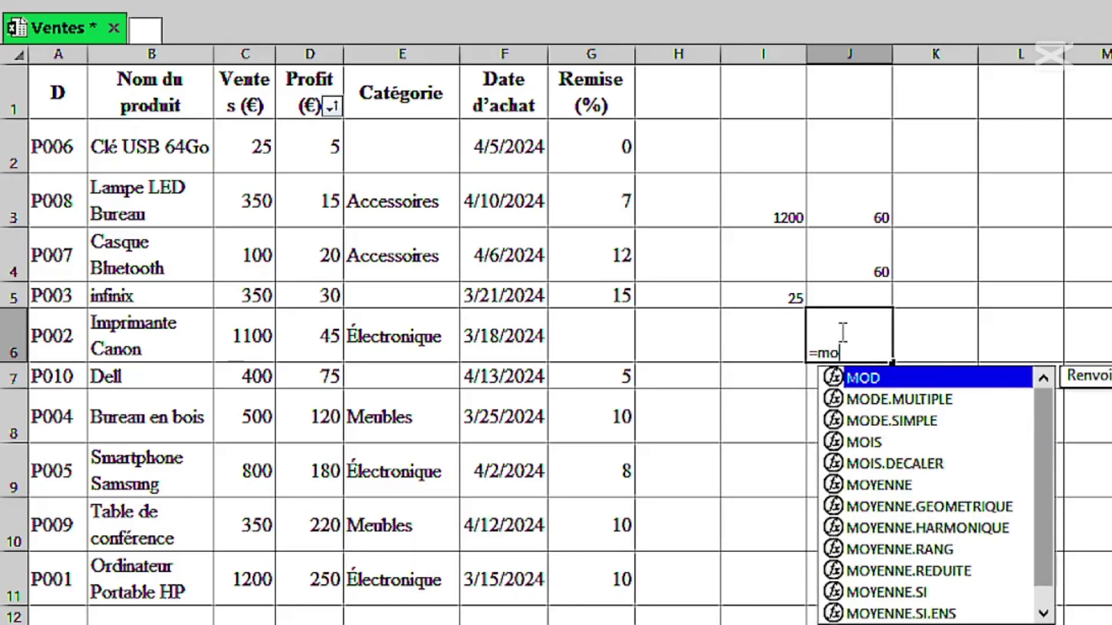
drag(252, 144, 237, 575)
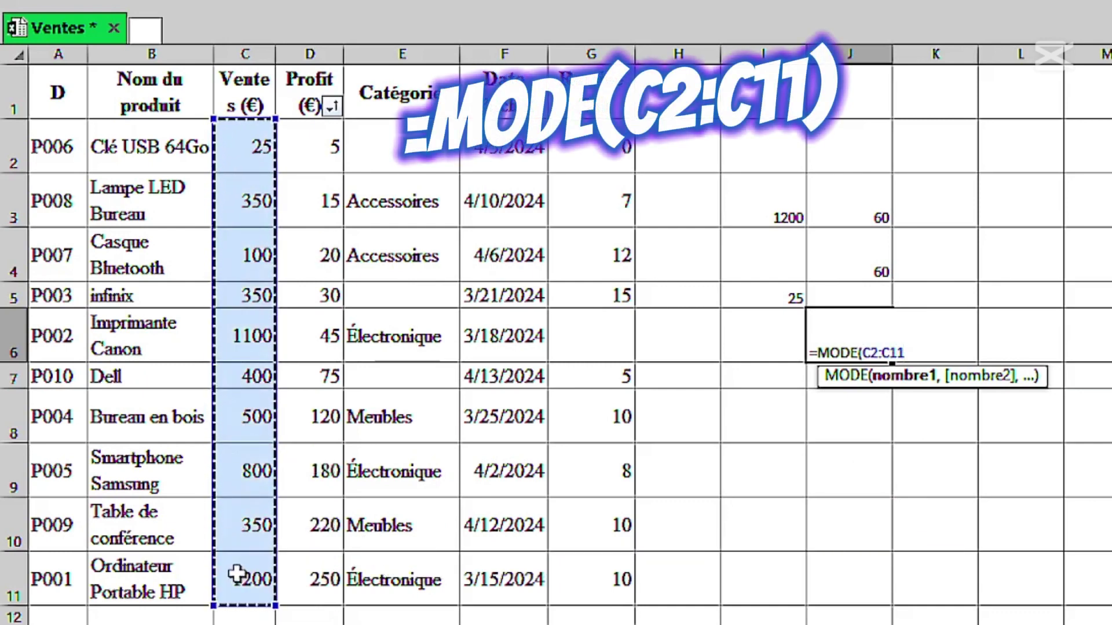
text())
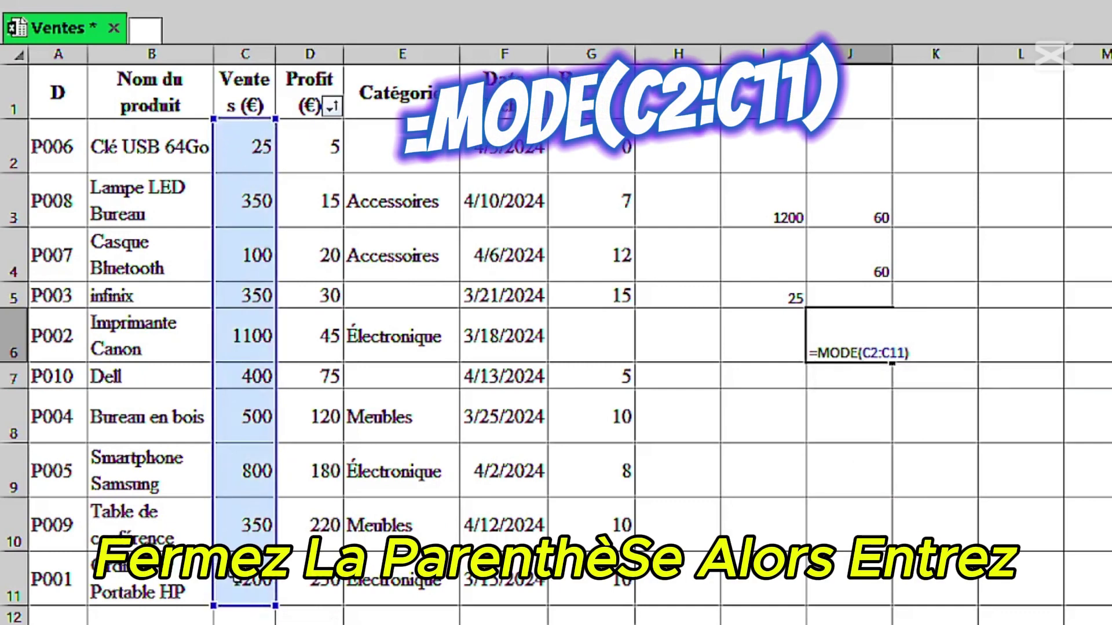
key(Return)
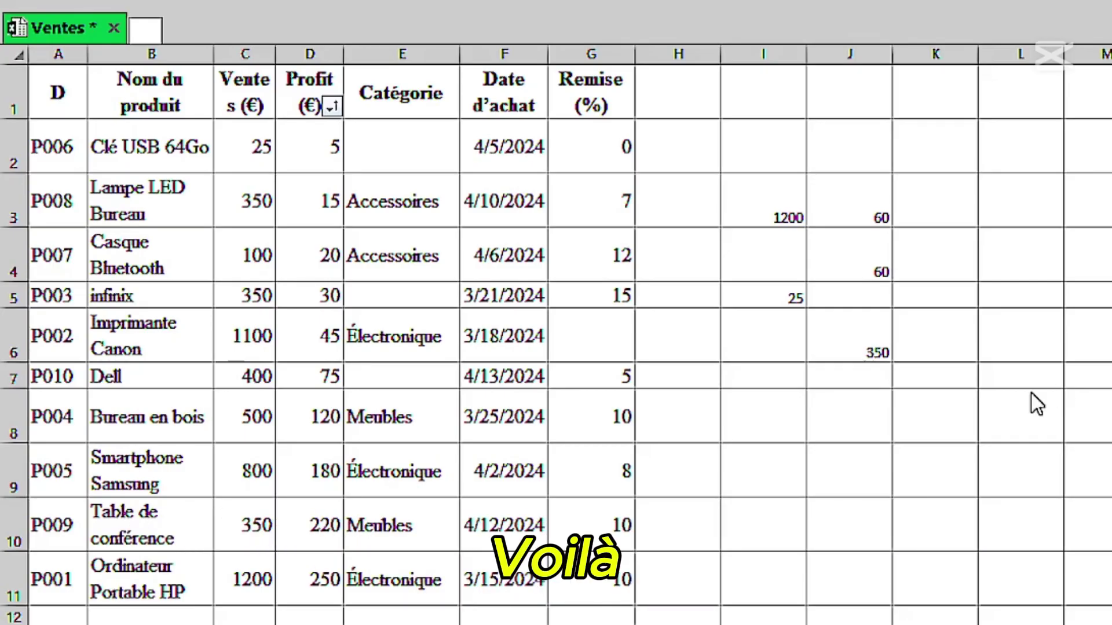
Calculate the standard deviation of the sales in cell L3 with the formula =STDEVA(C2:C11).
click(1012, 207)
click(1012, 207)
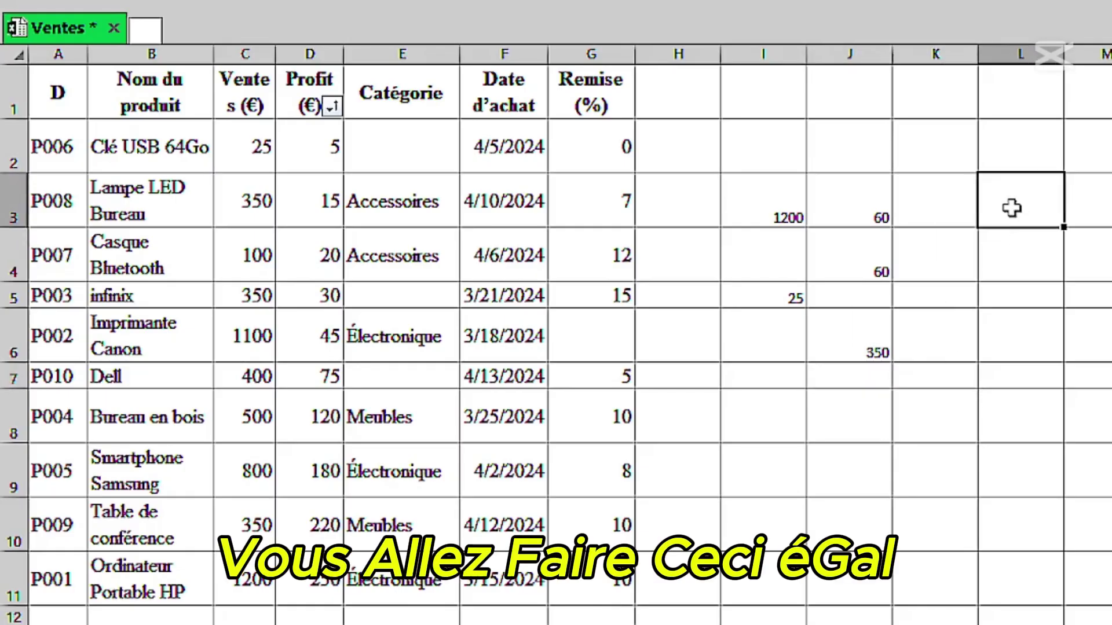
text(=)
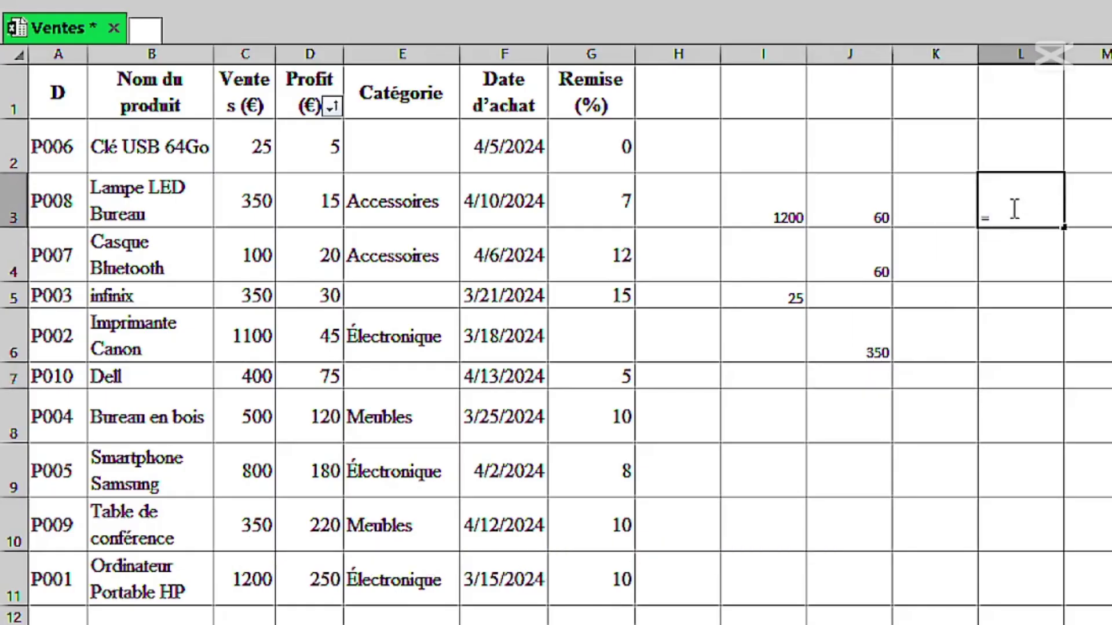
text(st)
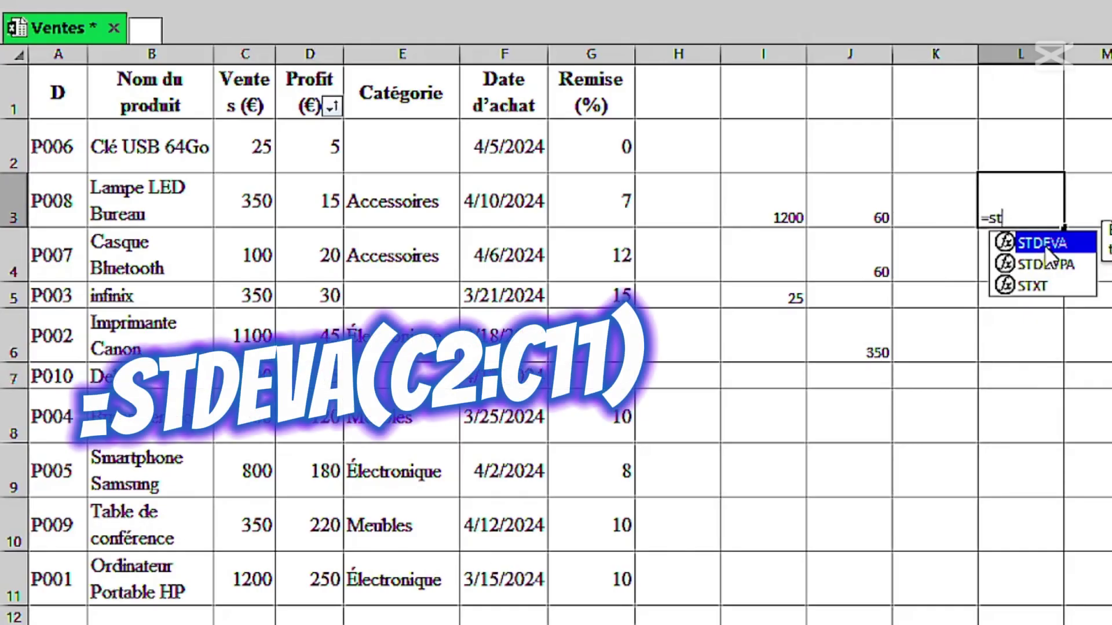
key(Return)
double_click(1023, 212)
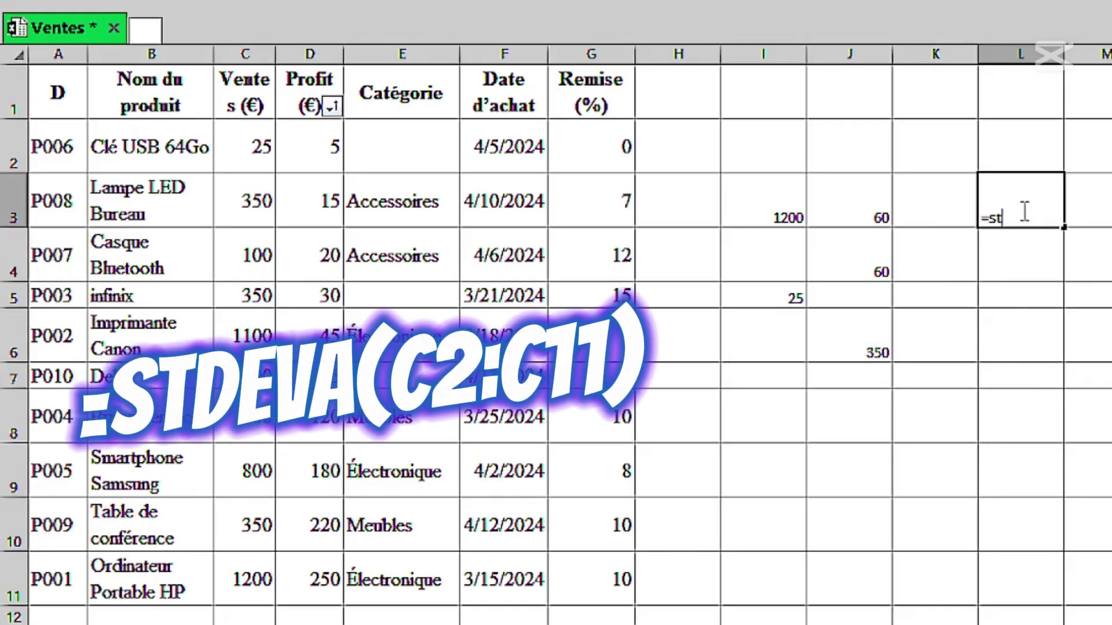
double_click(1044, 248)
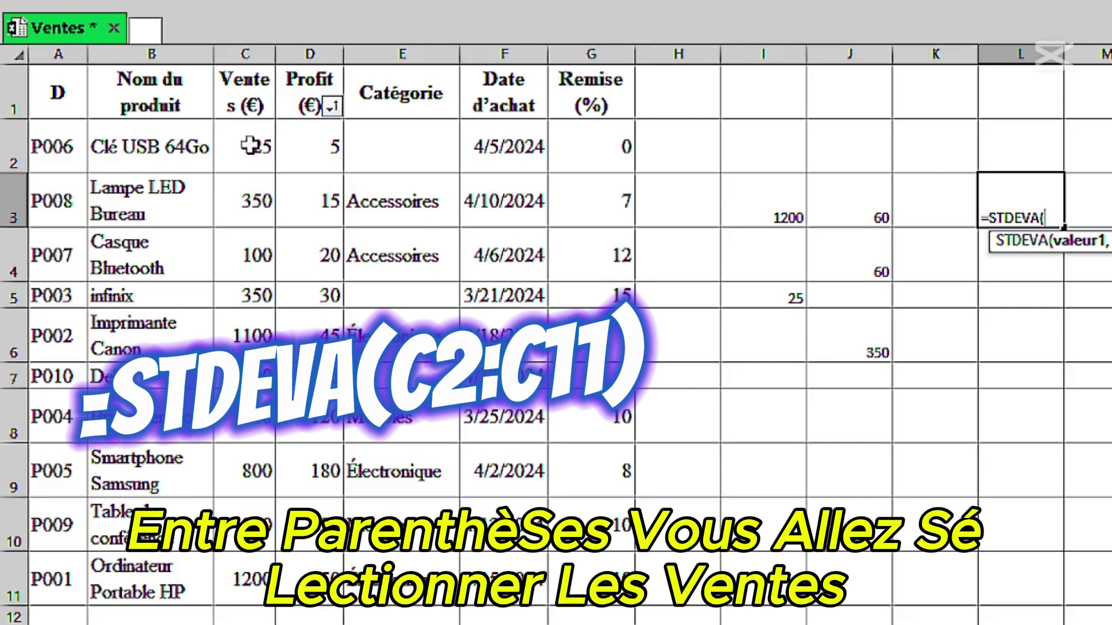
drag(223, 146, 239, 570)
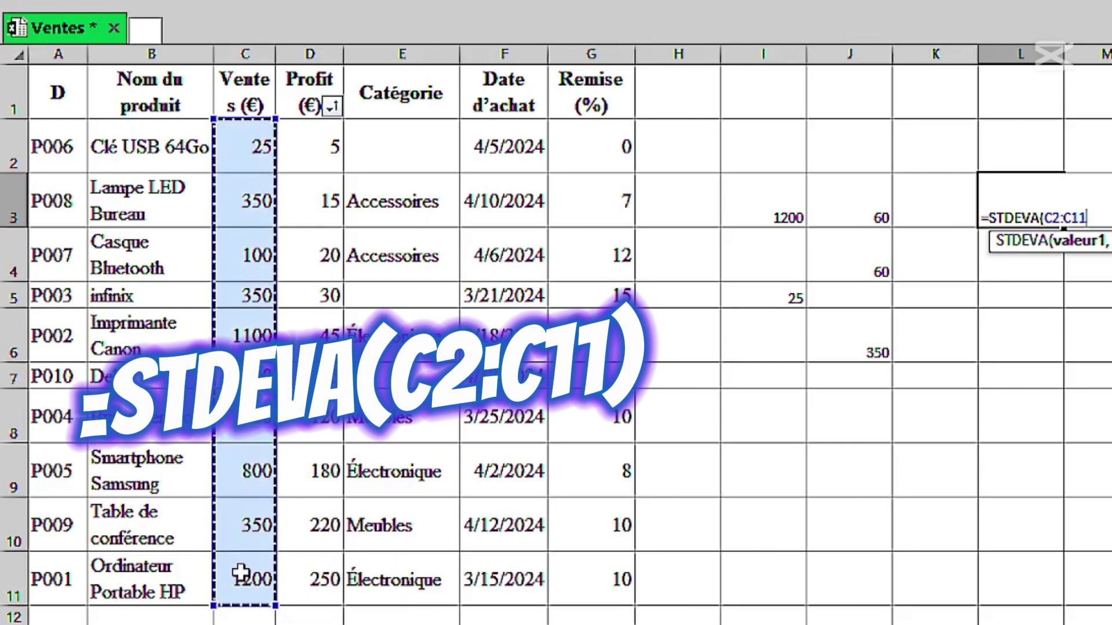
text())
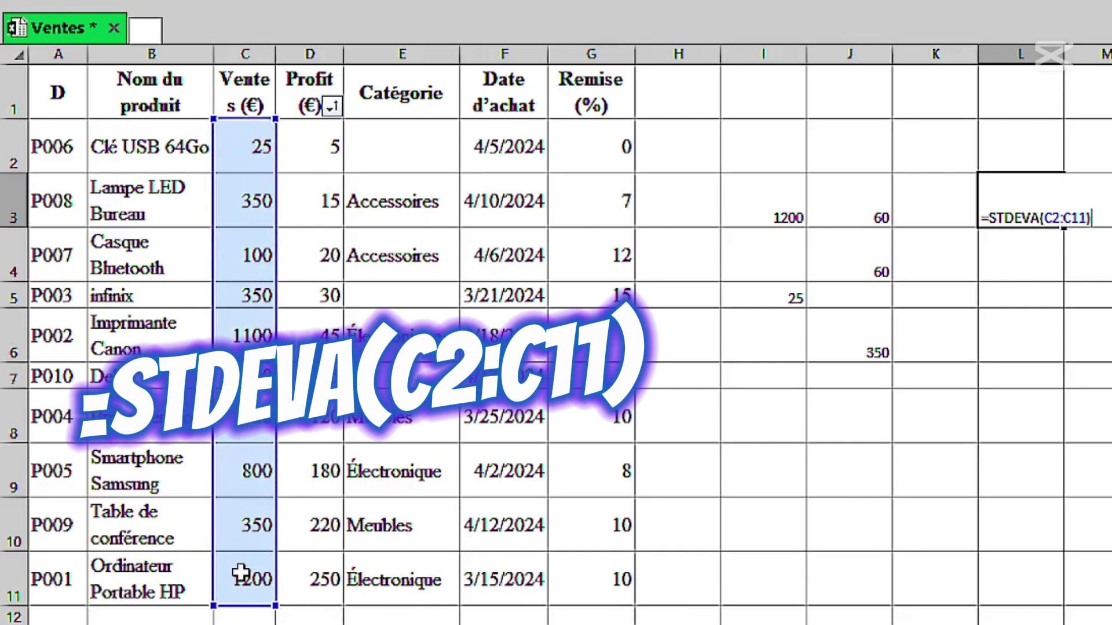
key(Return)
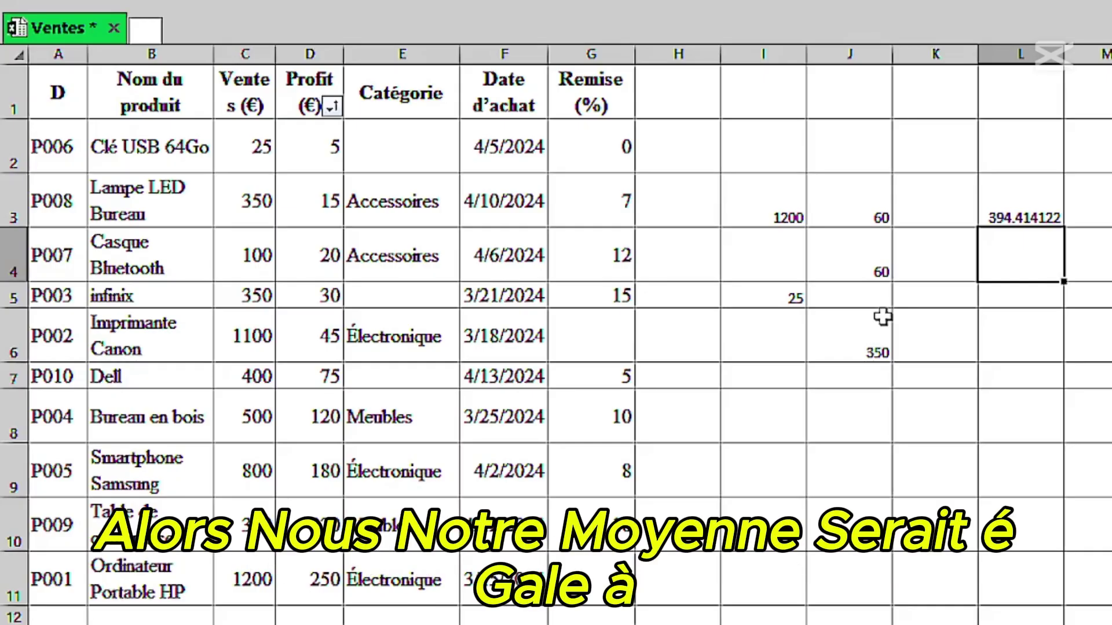
Calculate the average of the sales in cell M3 with the MOYENNE function over C2:C11.
click(1102, 215)
text(=)
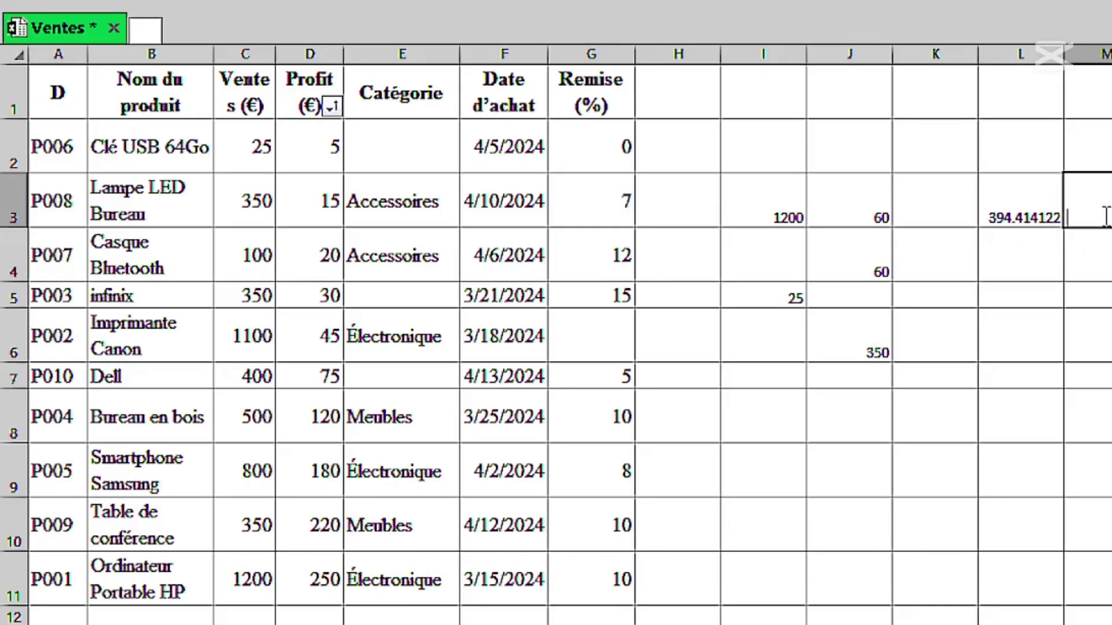
text(mo)
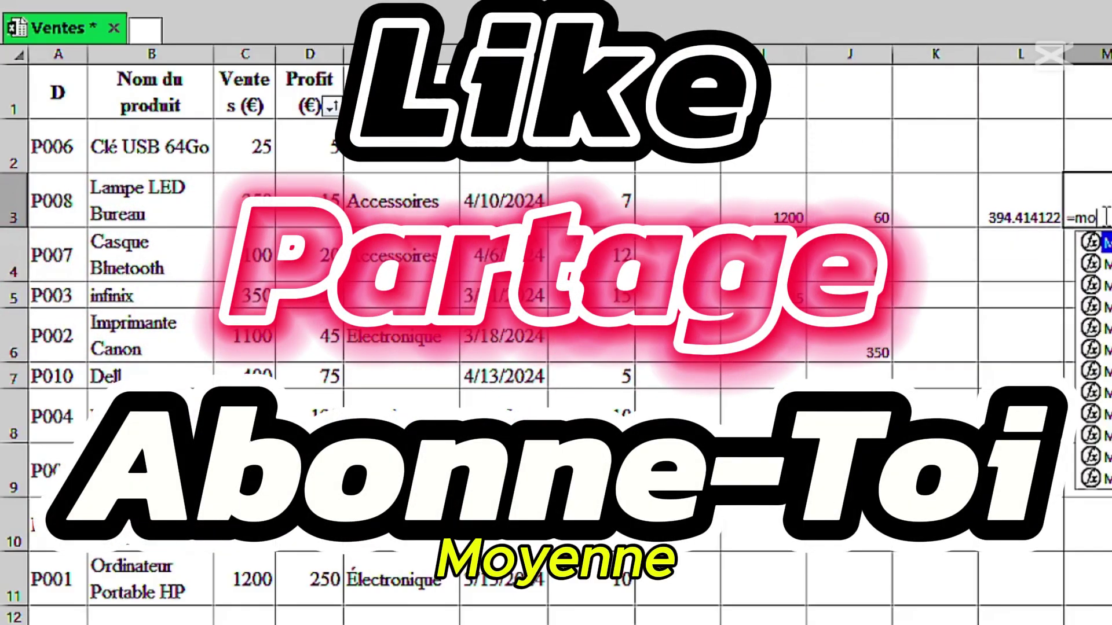
text(ye)
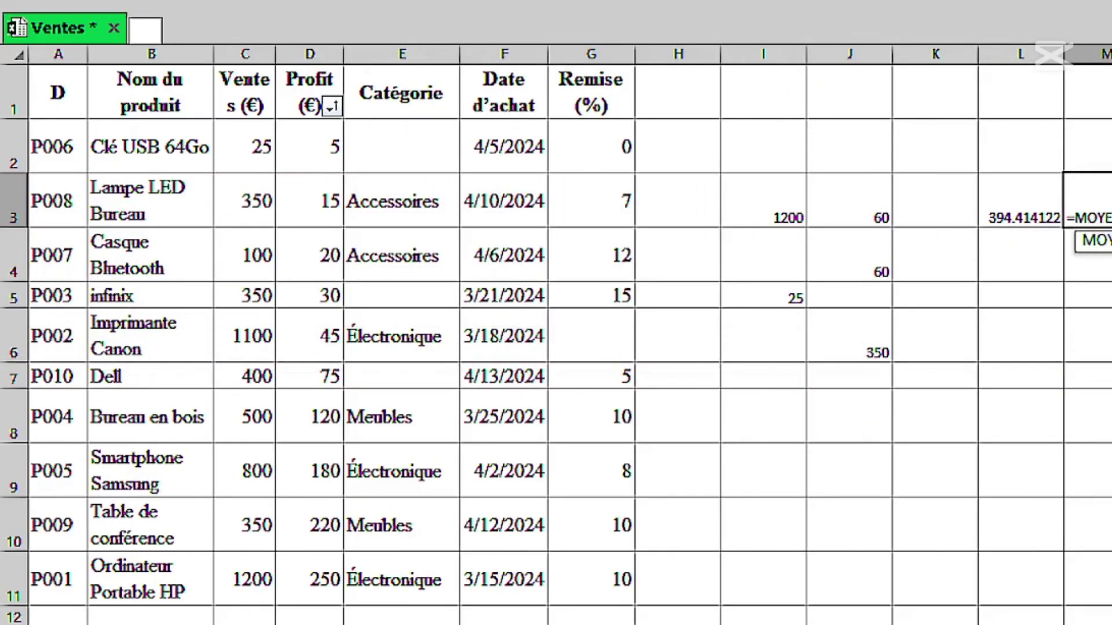
drag(243, 145, 248, 581)
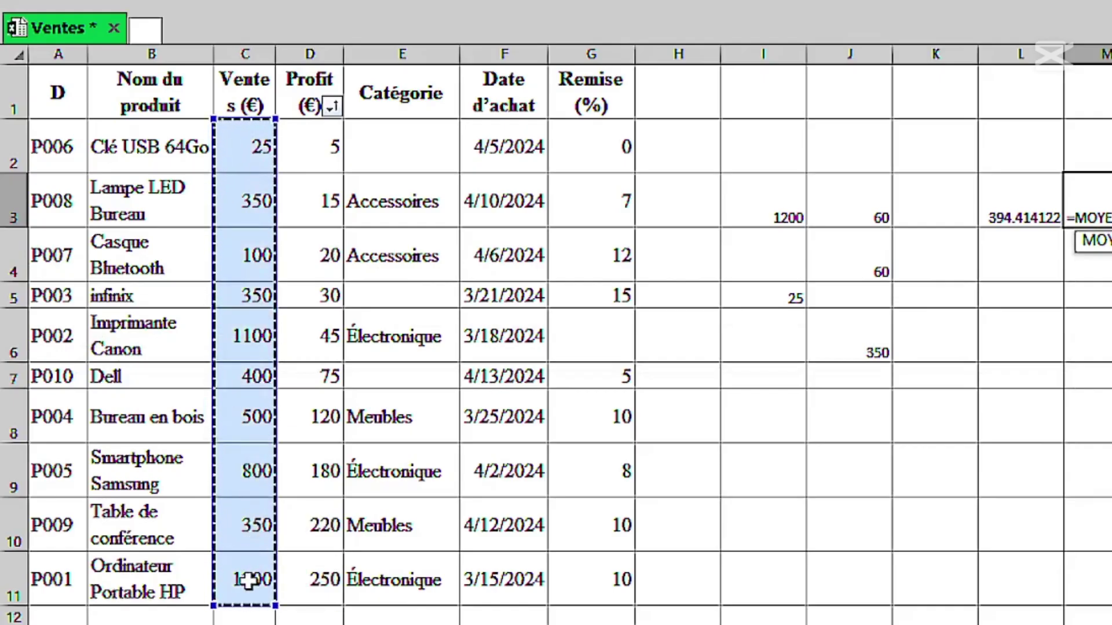
key(Return)
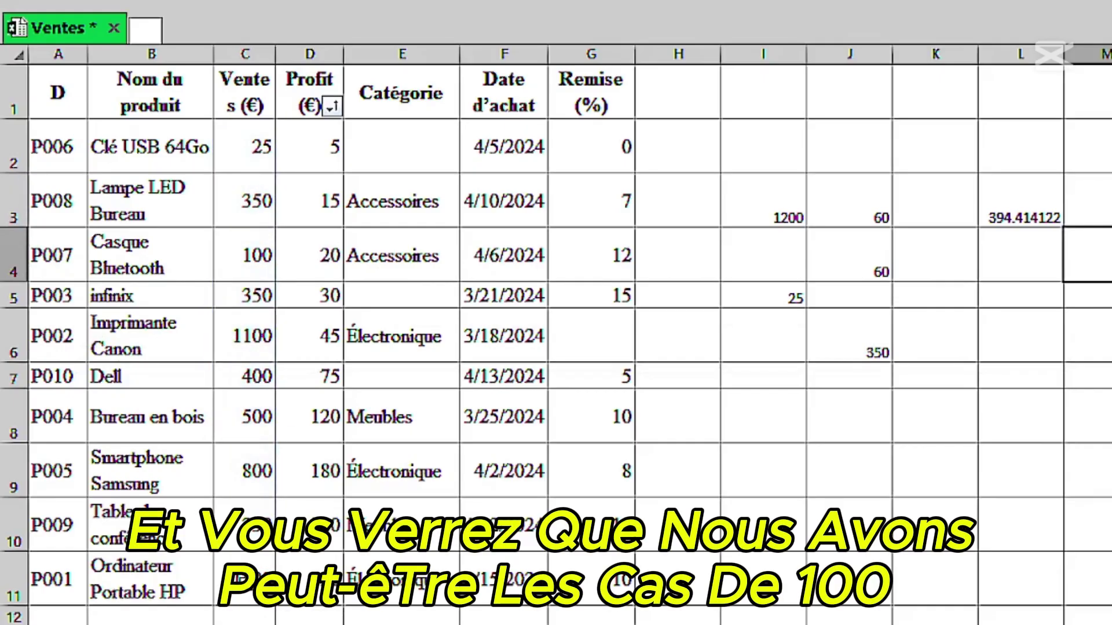